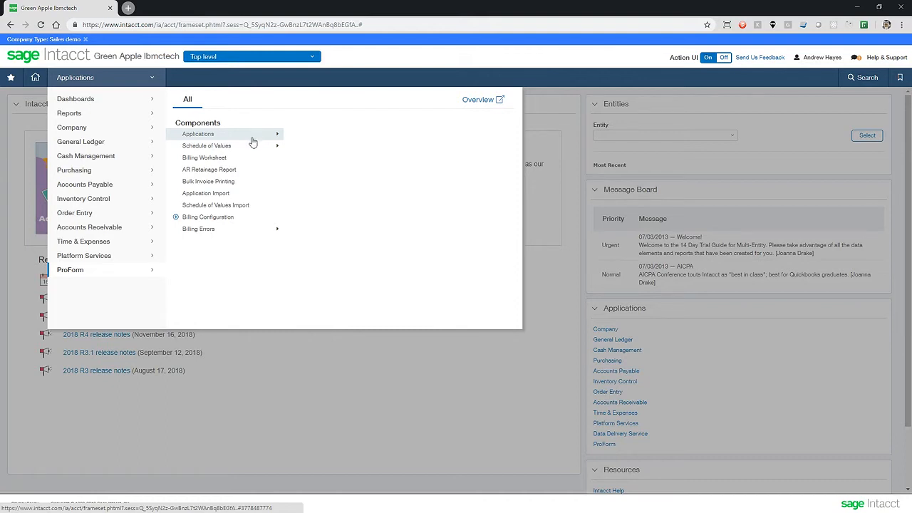
left_click(250, 146)
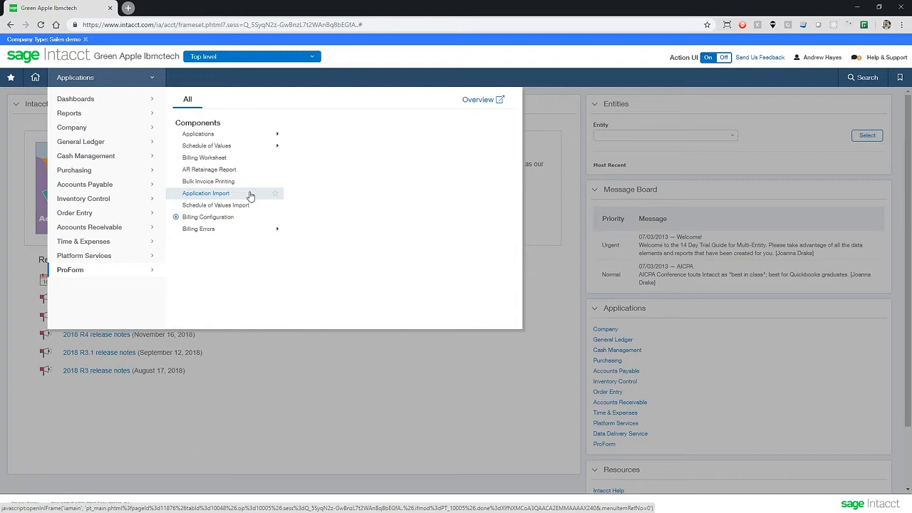
left_click(258, 206)
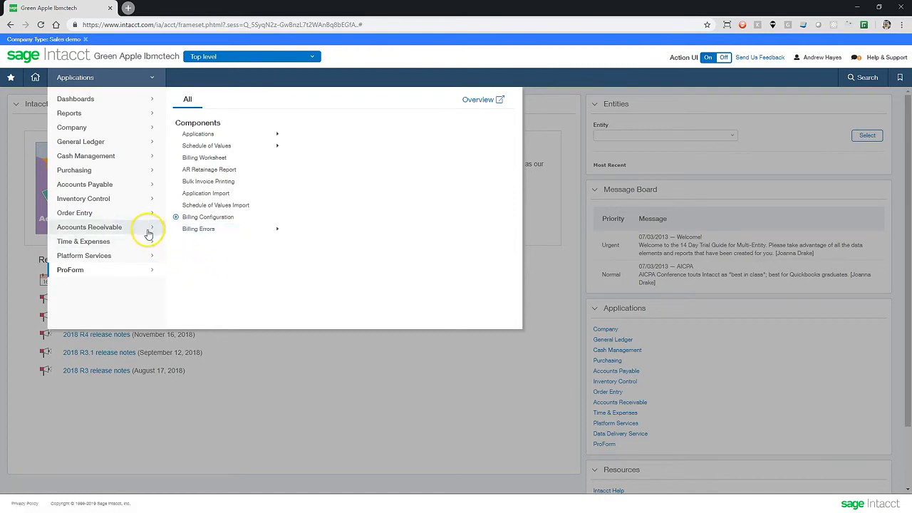
Step: Create a new Accounts Receivable project with ID "PF Demo -0312" and name "Pro Form Demo 0312"
mouse_move(155, 233)
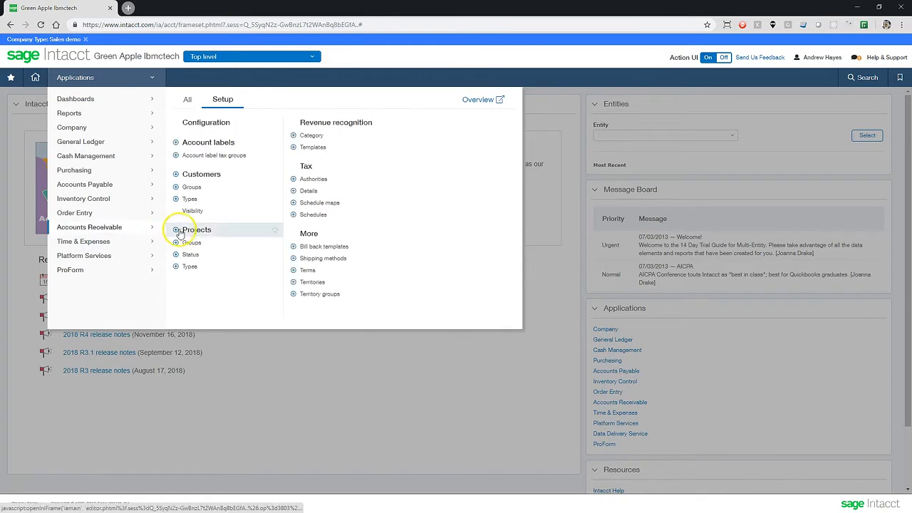
left_click(176, 234)
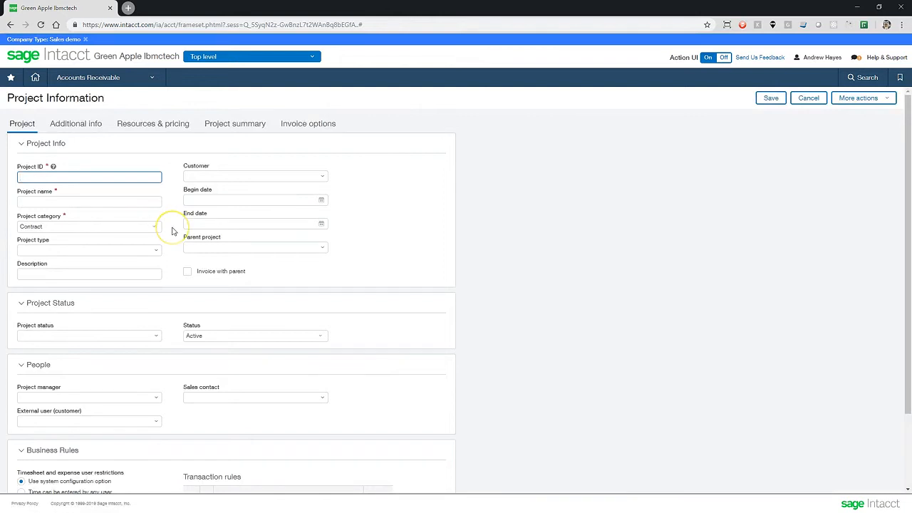
type("PF Demo")
type("-0312")
key("Tab")
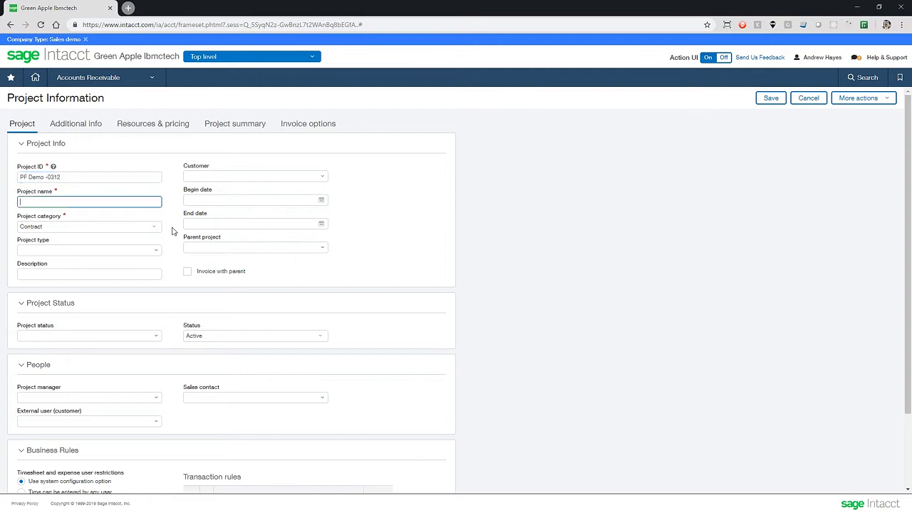
type("Pr")
key("BackSpace")
type("ro Form Demo")
type(" 0812")
Step: Assign American Alarm Systems as the project's customer
left_click(208, 178)
type("s")
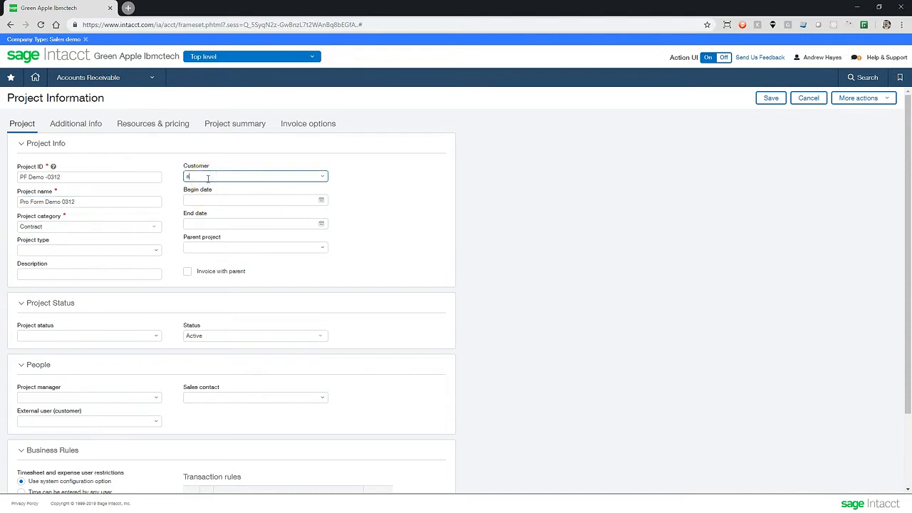
type("mer")
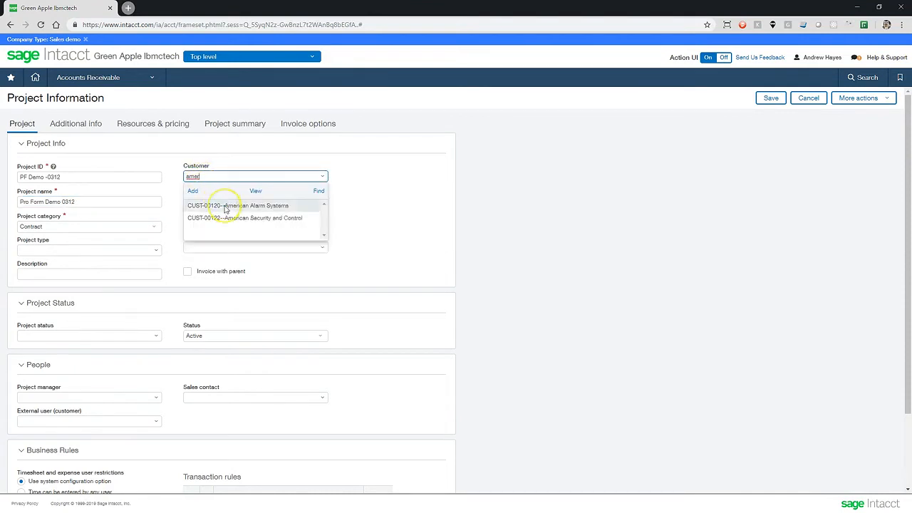
left_click(225, 206)
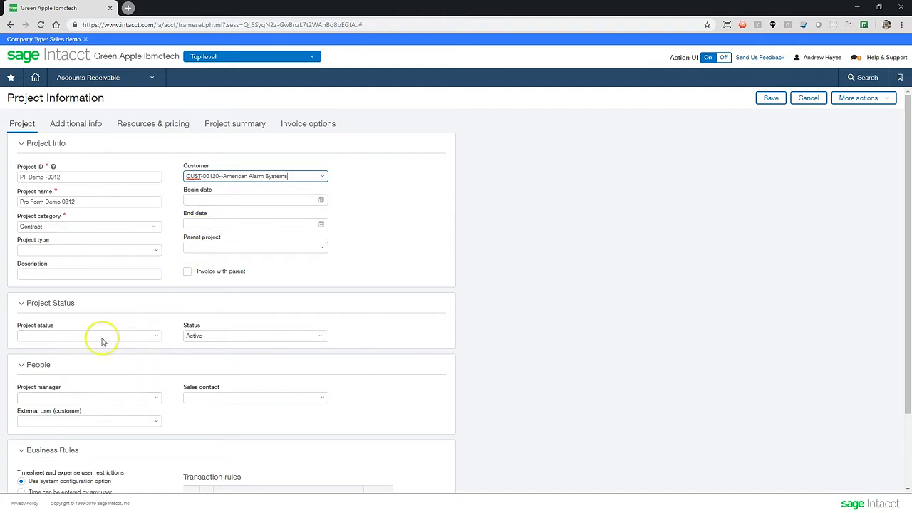
Step: Set the project's primary, ship-to and bill-to contacts all to American Alarm Systems in the additional info
left_click(91, 127)
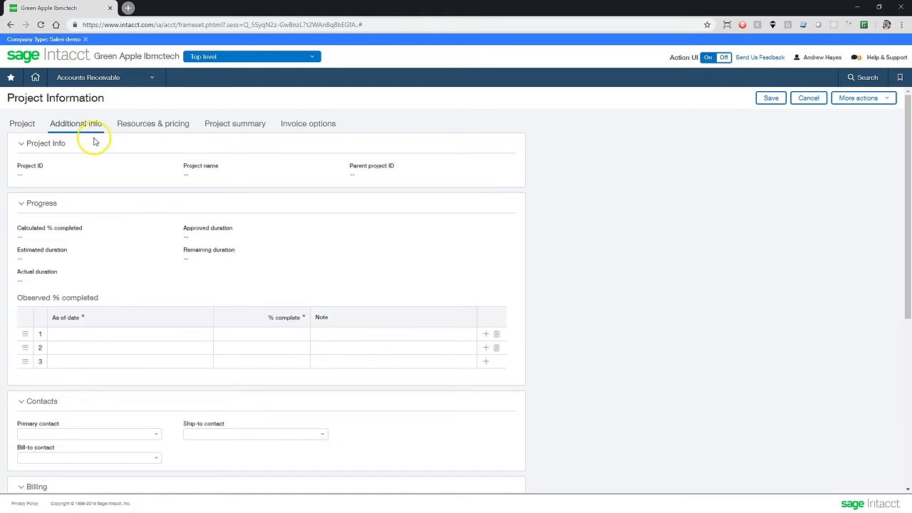
left_click(143, 433)
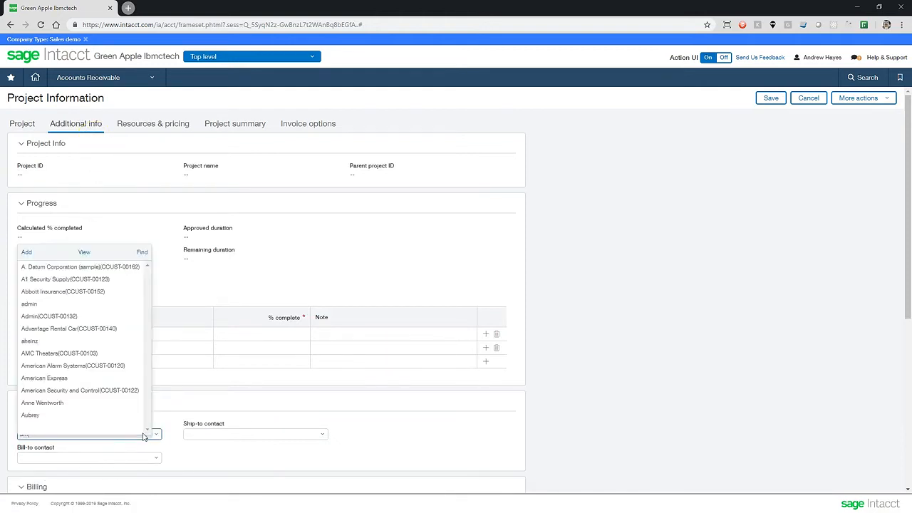
type("amer")
left_click(119, 389)
left_click(198, 435)
type("amer")
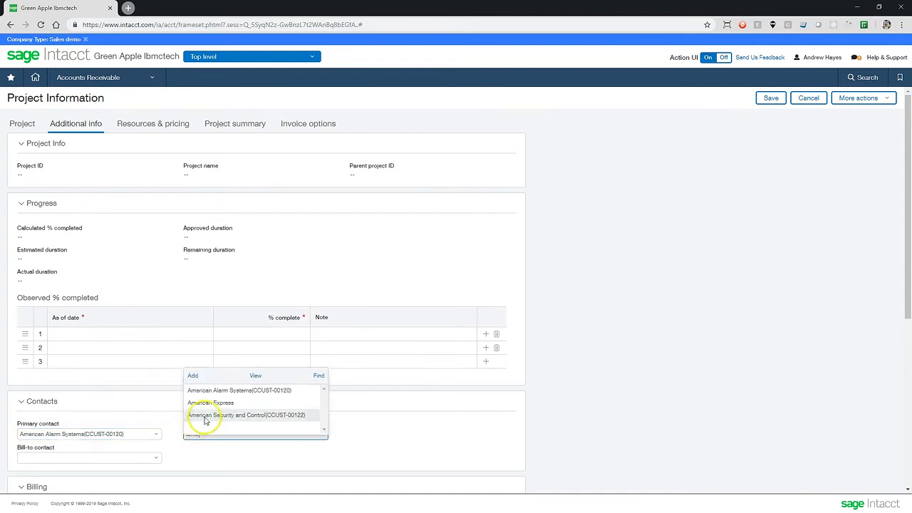
left_click(212, 386)
left_click(145, 458)
type("amer")
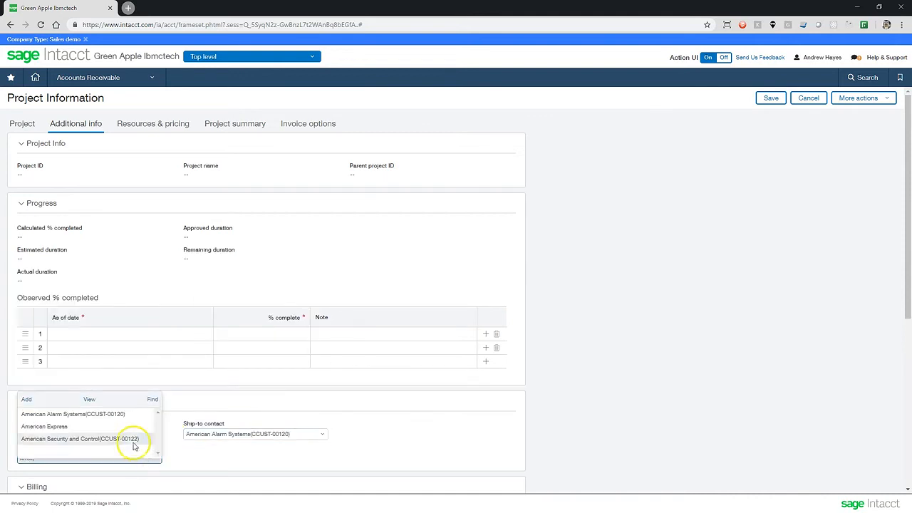
left_click(106, 414)
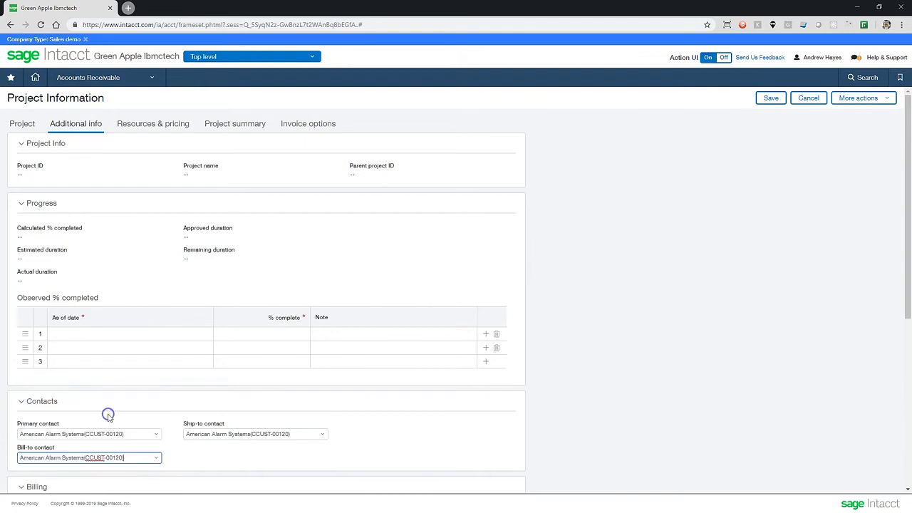
Step: Set the project's department to 100--Corp and location to 10--Franklin, TN, and save the project
scroll(150, 404, "down", 5)
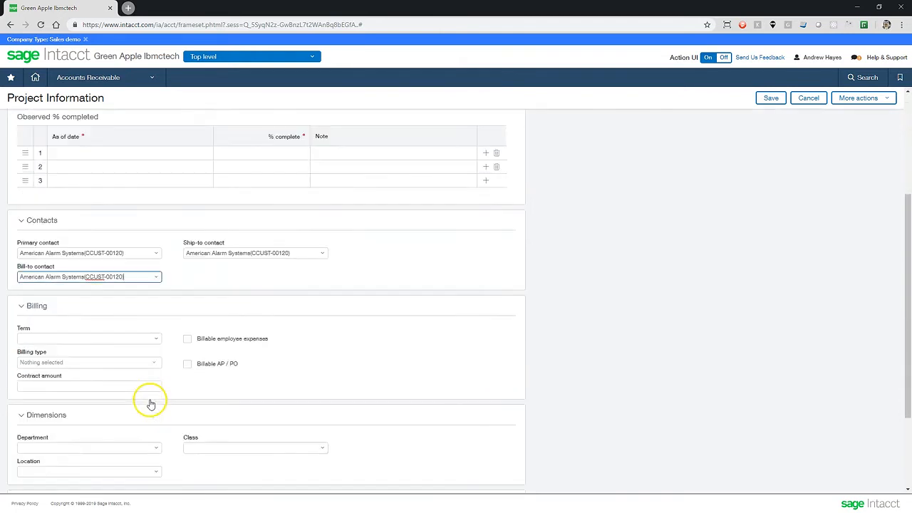
left_click(142, 342)
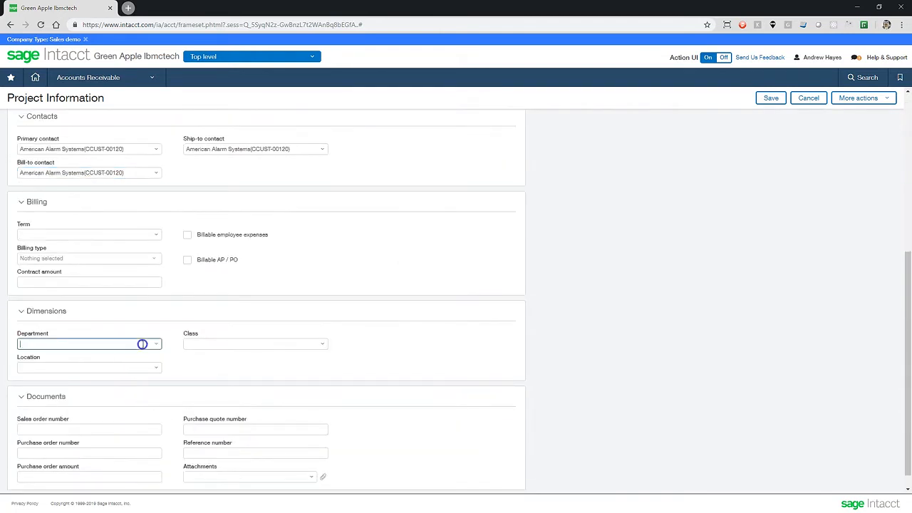
left_click(155, 343)
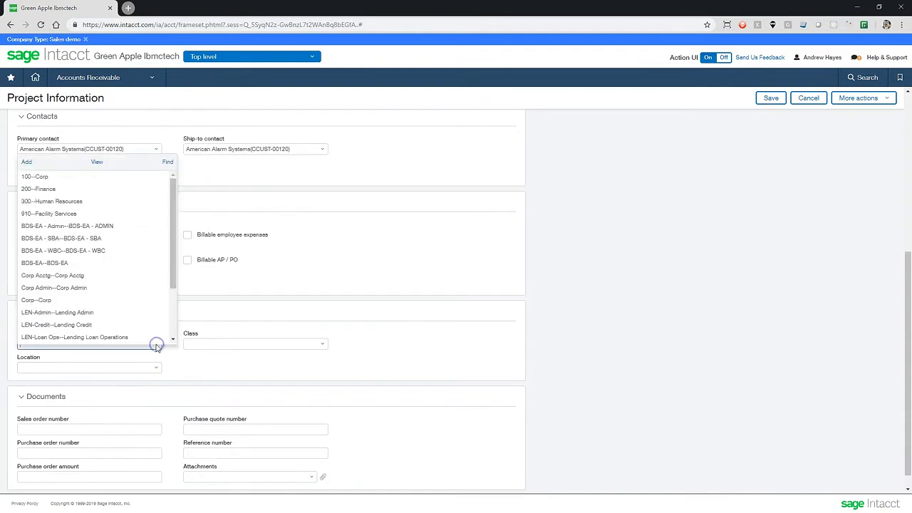
left_click(67, 177)
left_click(154, 367)
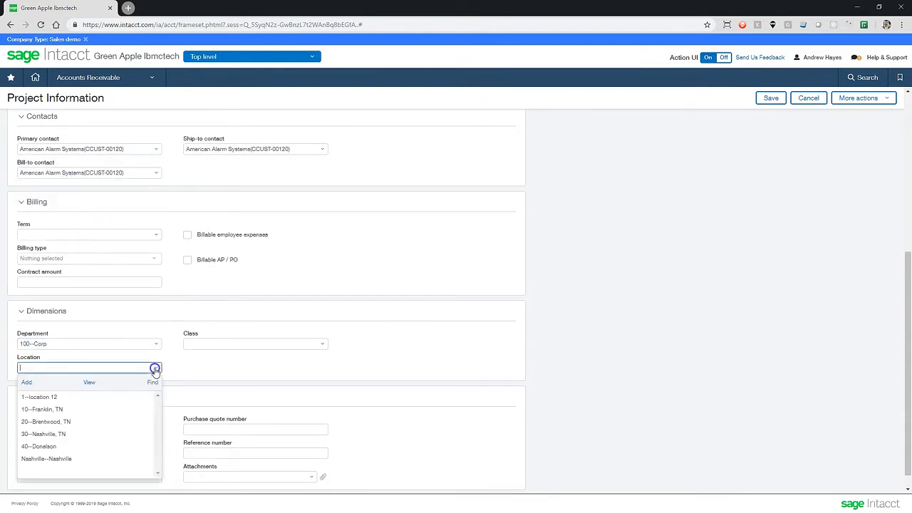
left_click(109, 410)
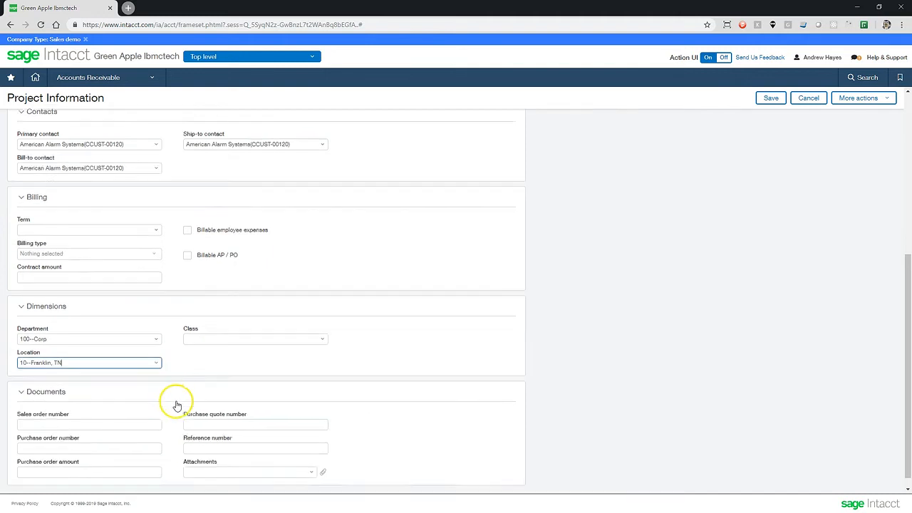
scroll(176, 404, "down", 1)
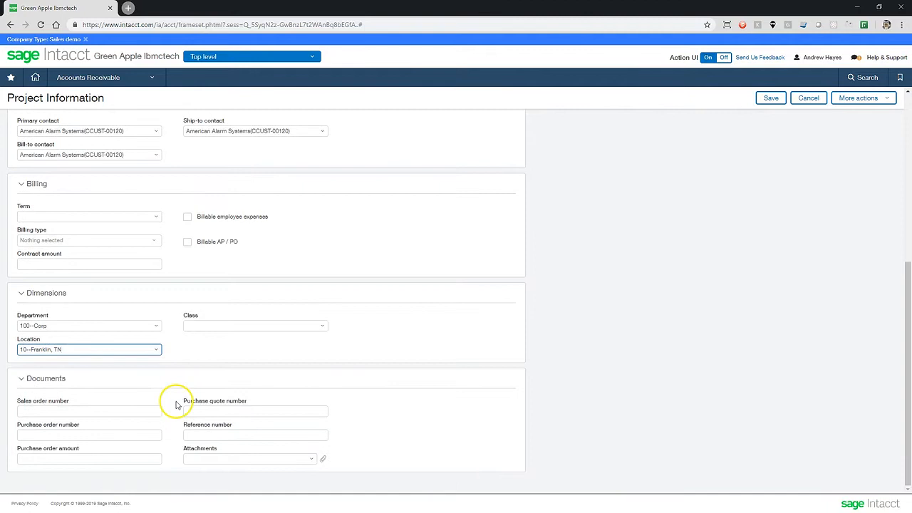
left_click(769, 100)
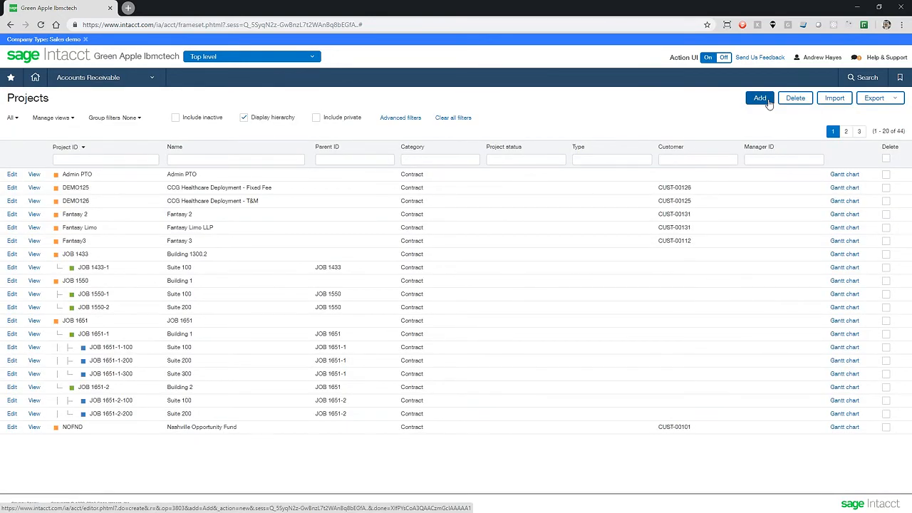
Step: Start a new ProForm schedule of values and link it to project PF Demo 03121, filtering the project IDs by "pf"
left_click(151, 77)
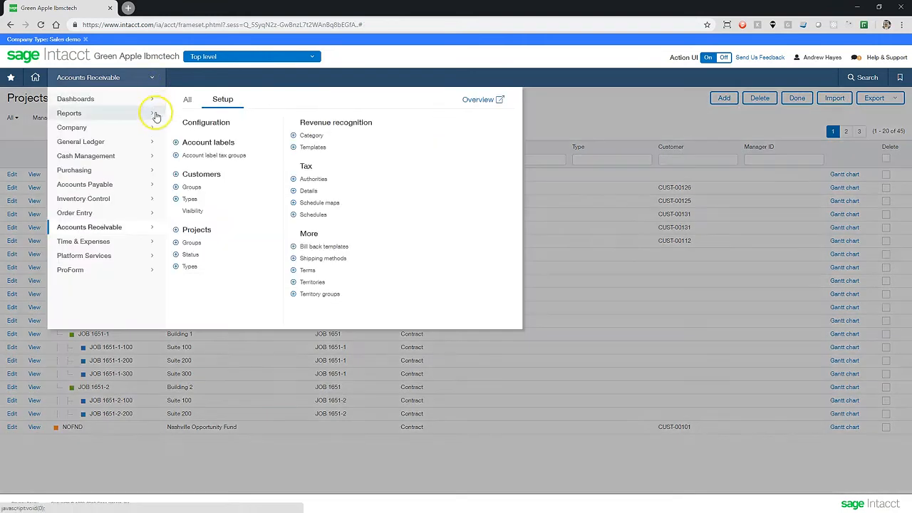
left_click(148, 273)
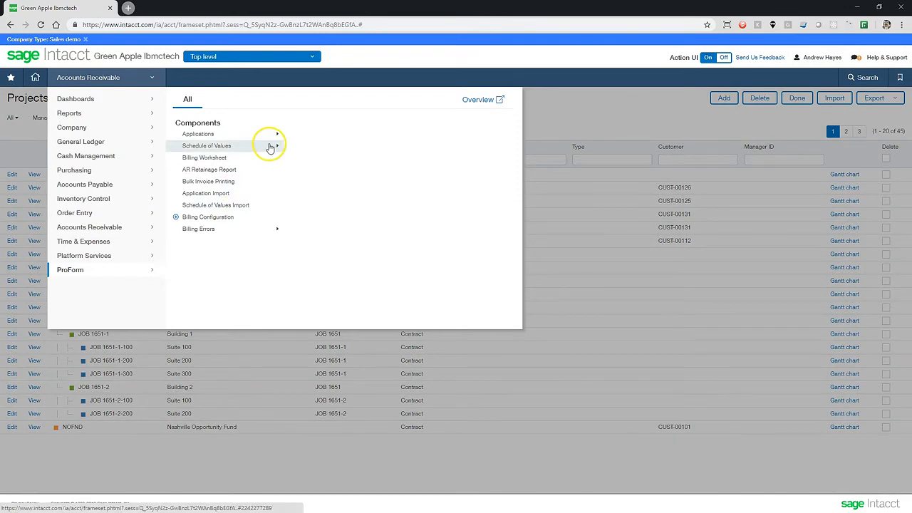
mouse_move(270, 147)
left_click(291, 166)
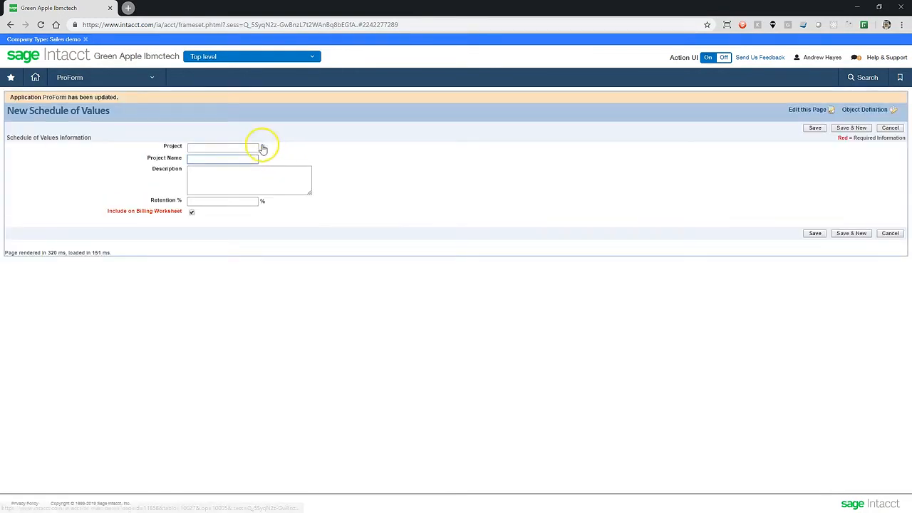
left_click(263, 147)
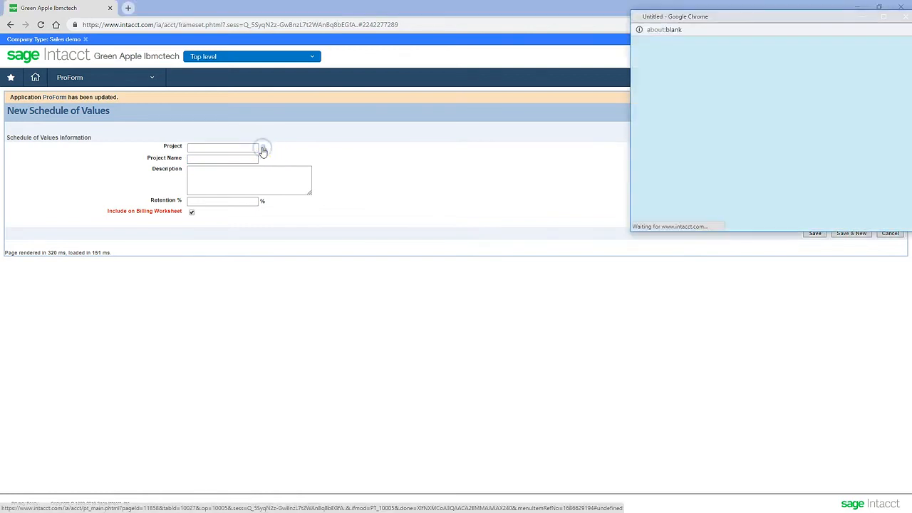
left_click(648, 105)
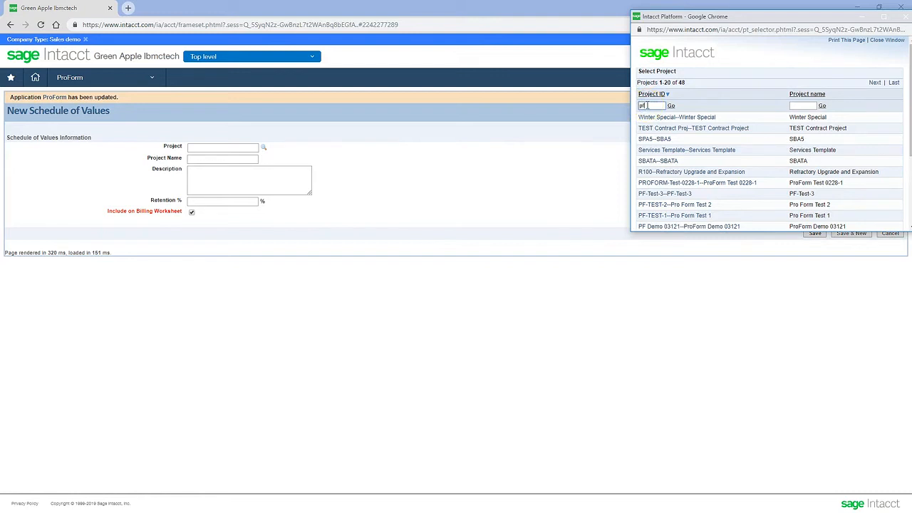
key("Return")
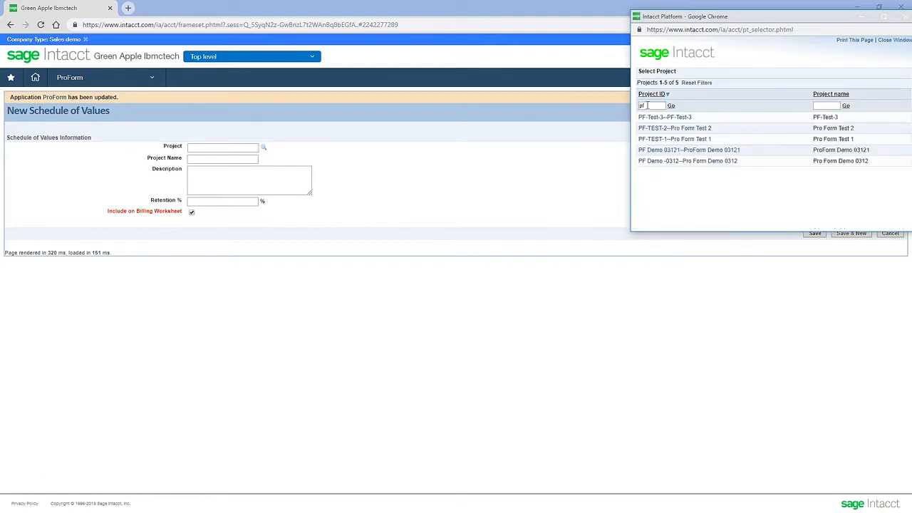
left_click(654, 151)
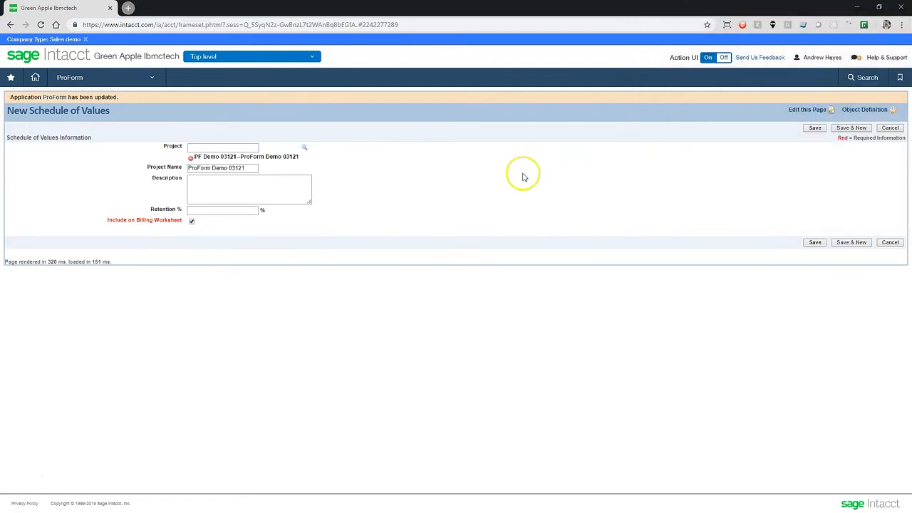
Step: Set the schedule's retention to 10% and its description to "Demo sov", and save it
left_click(247, 209)
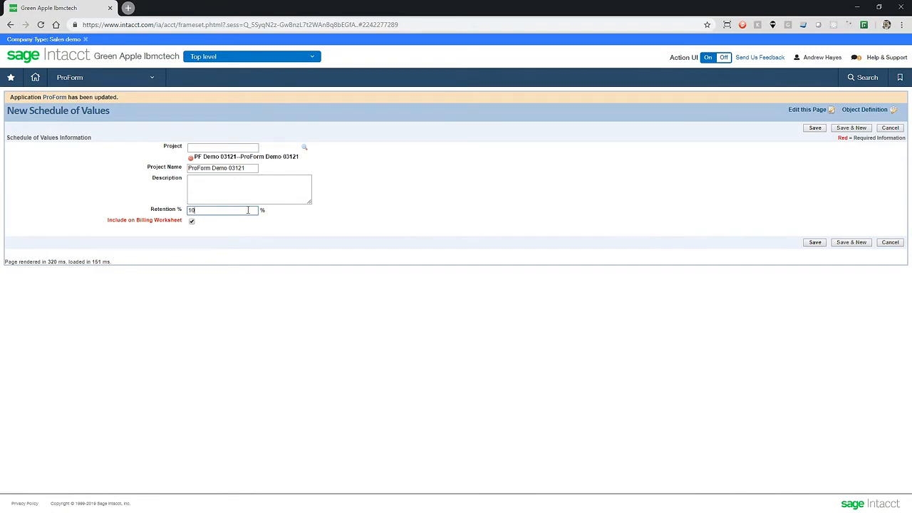
left_click(243, 194)
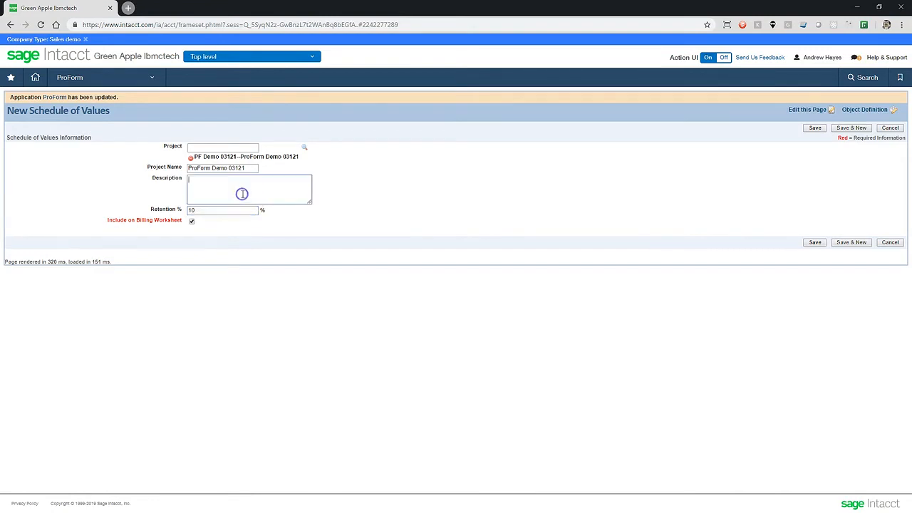
type("Demo sov")
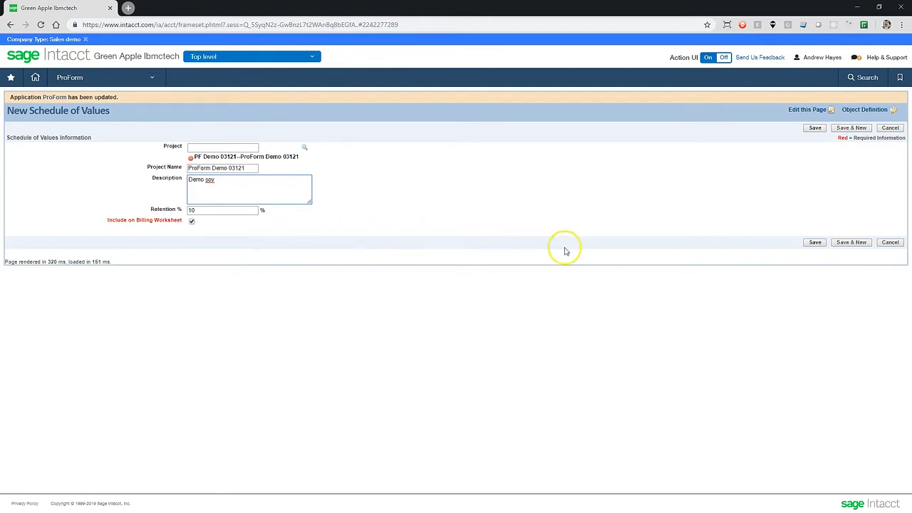
left_click(815, 243)
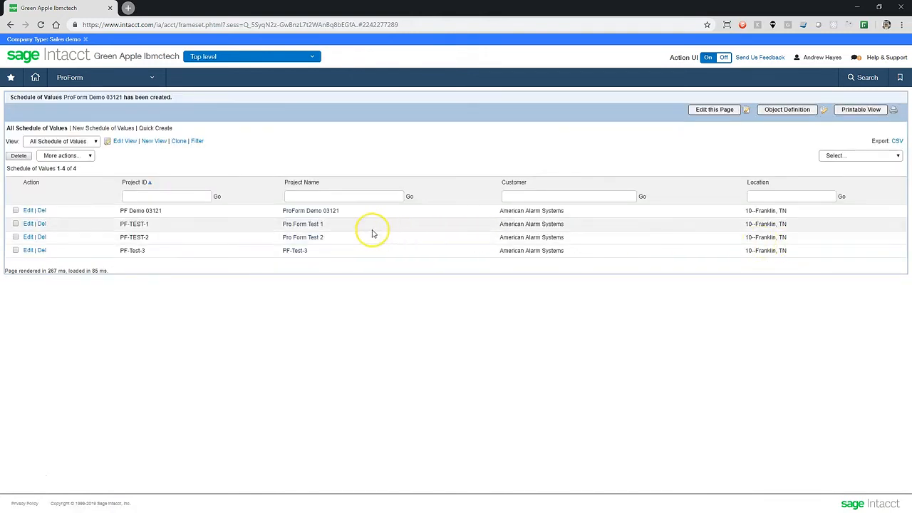
Step: Edit the PF Demo 03121 schedule of values and add line 000001 "Planning" with subtotal group 1 and scheduled value 10000
left_click(28, 212)
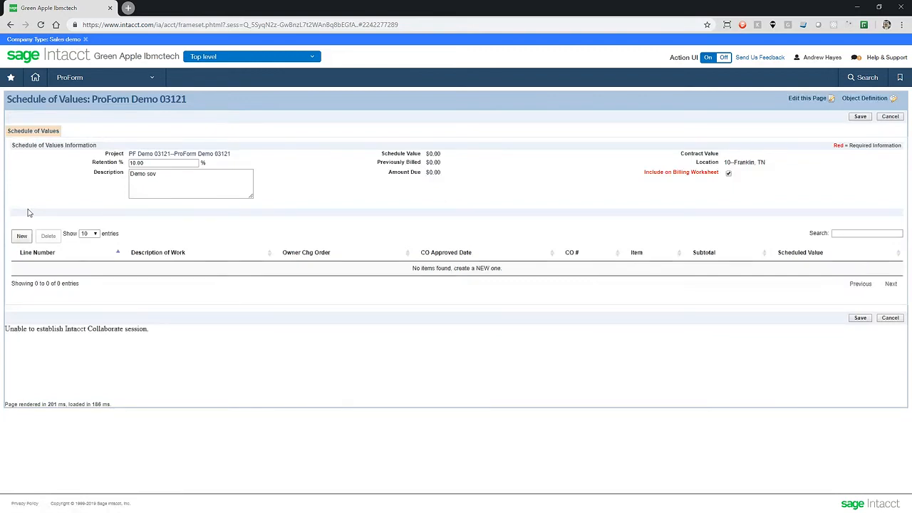
left_click(23, 237)
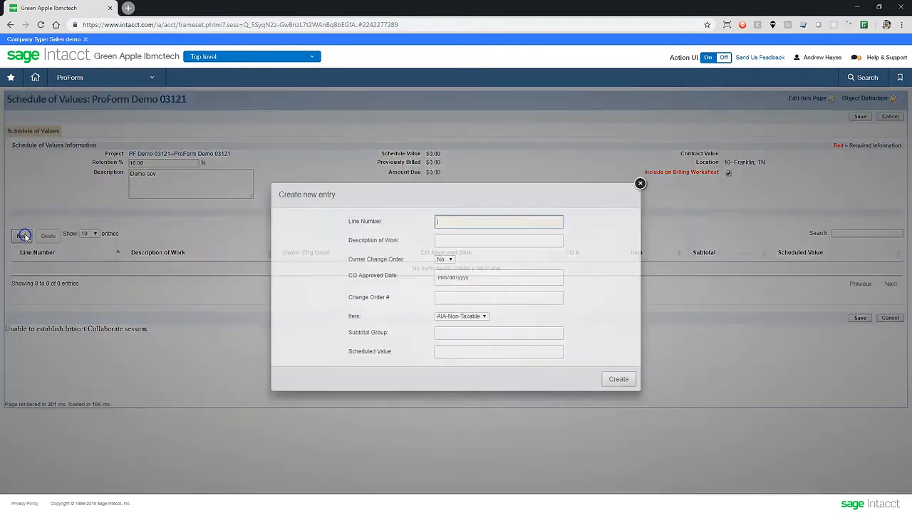
type("000001")
key("Tab")
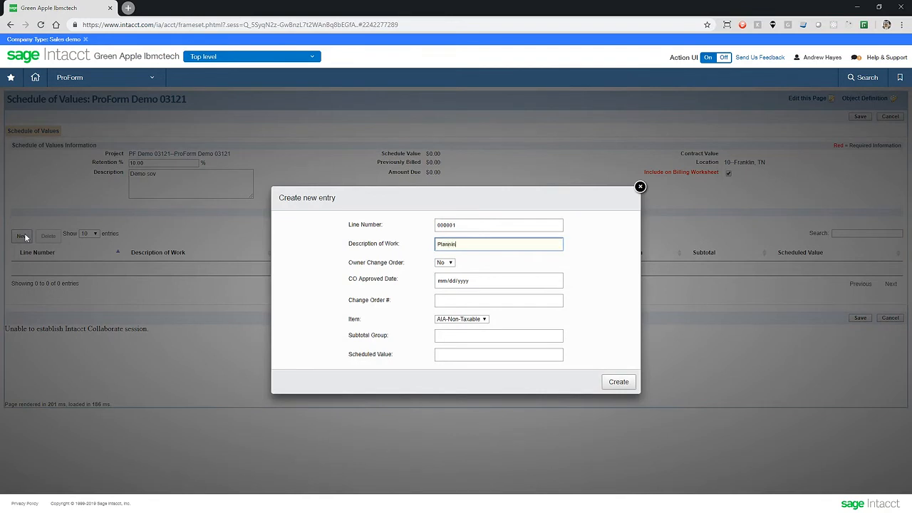
left_click(446, 338)
type("1")
left_click(448, 354)
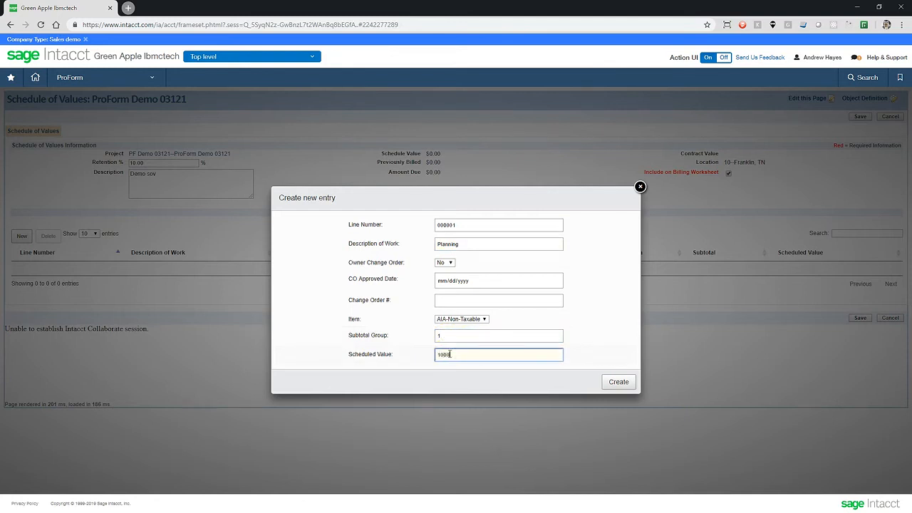
left_click(615, 382)
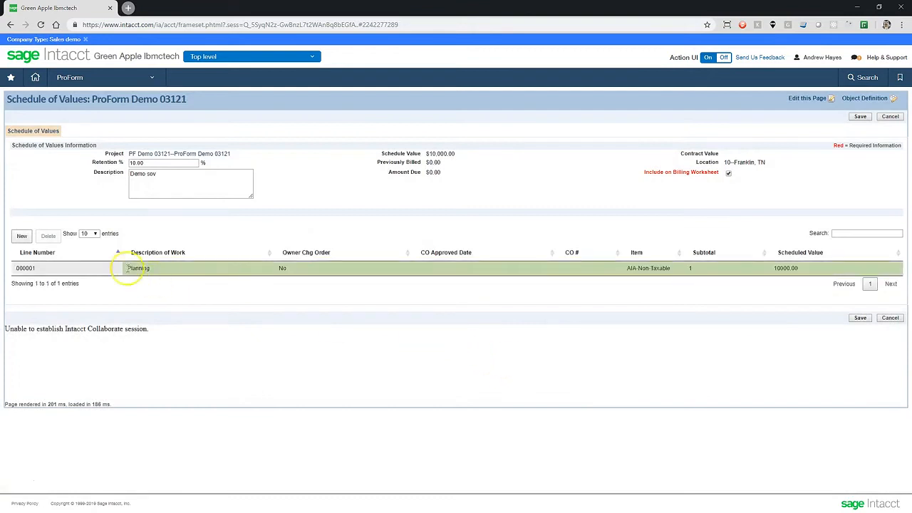
Step: Add schedule line 000002 "Design" with subtotal group 1 and a scheduled value of 25000
left_click(22, 236)
type("000002")
key("Tab")
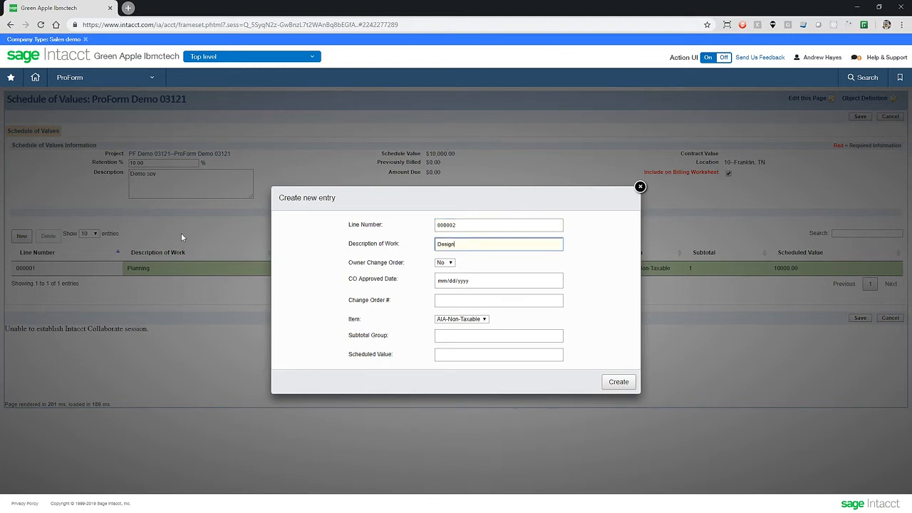
left_click(475, 338)
type("1")
left_click(473, 355)
type("2500")
left_click(619, 382)
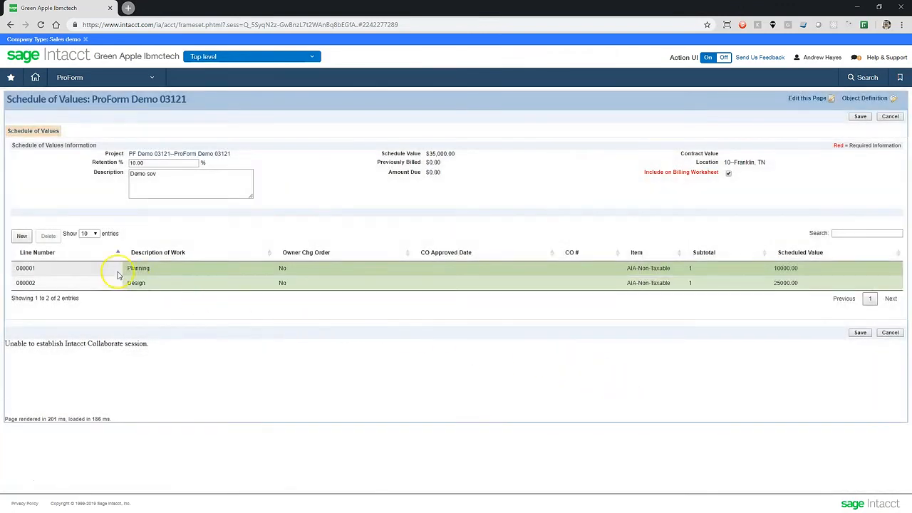
Step: Add schedule line 000003 "Materials" with subtotal group 1 and scheduled value 75000, and save the schedule of values
left_click(22, 235)
type("00")
key("Tab")
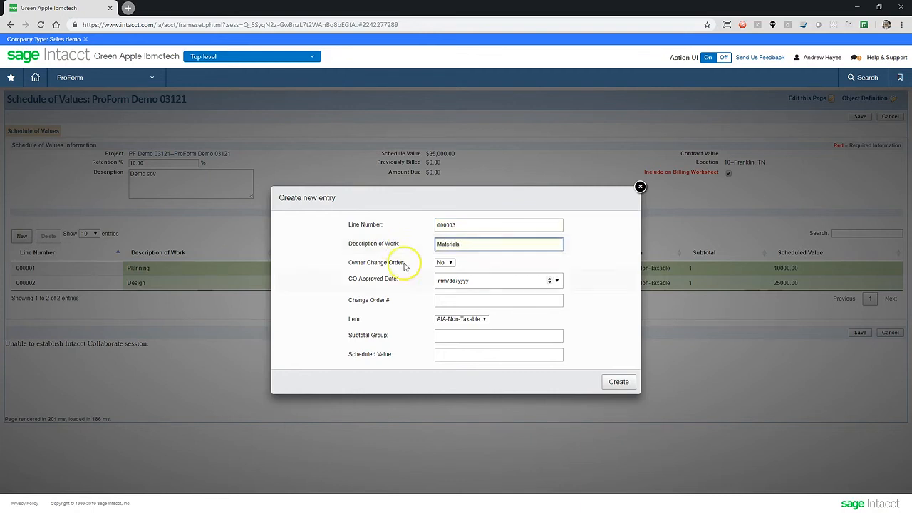
left_click(467, 335)
type("1")
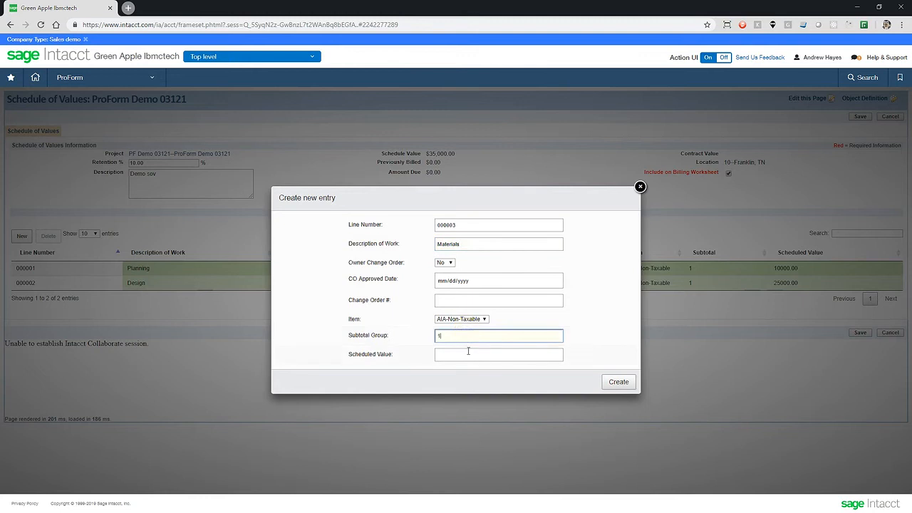
left_click(468, 354)
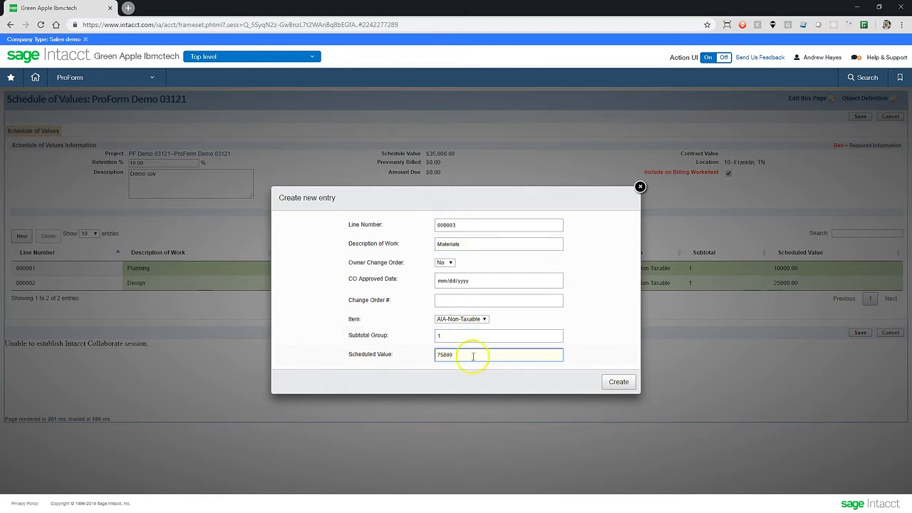
left_click(618, 383)
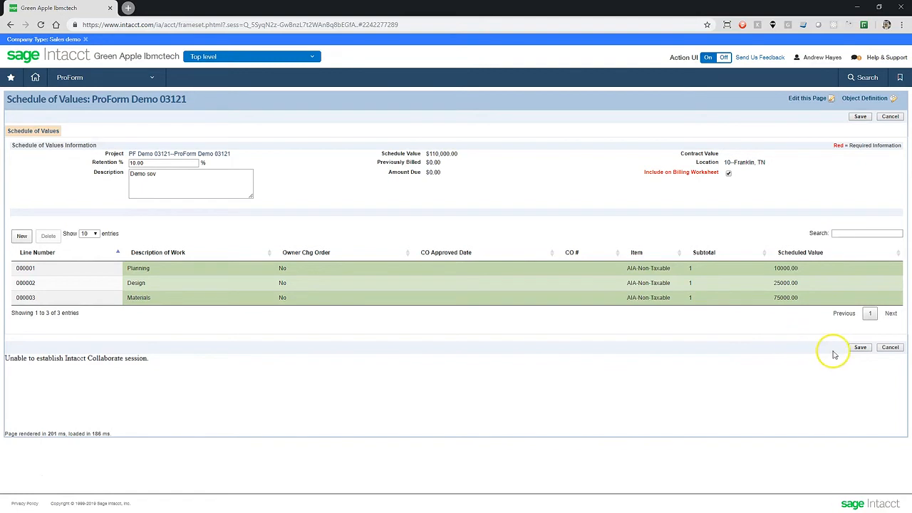
left_click(858, 349)
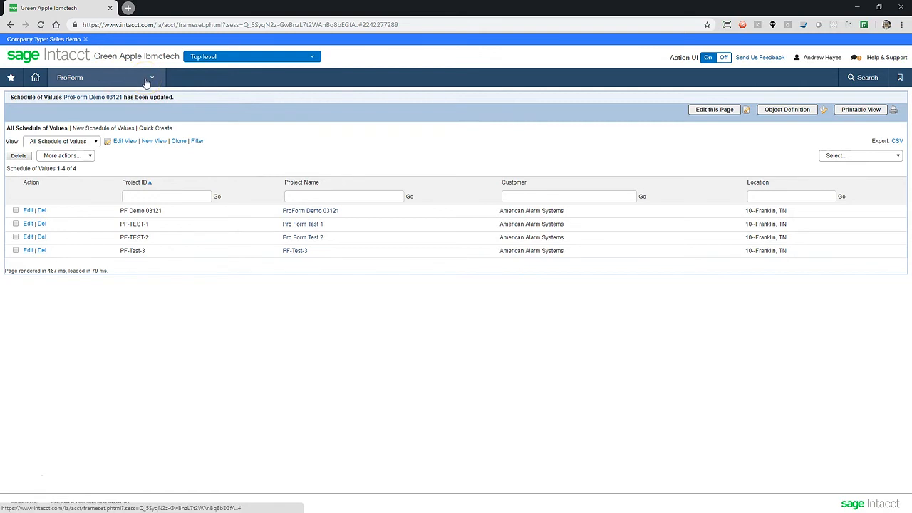
Step: Start a new ProForm application and link it to the ProForm Demo 03121 schedule, filtering the project IDs by "PF"
left_click(147, 81)
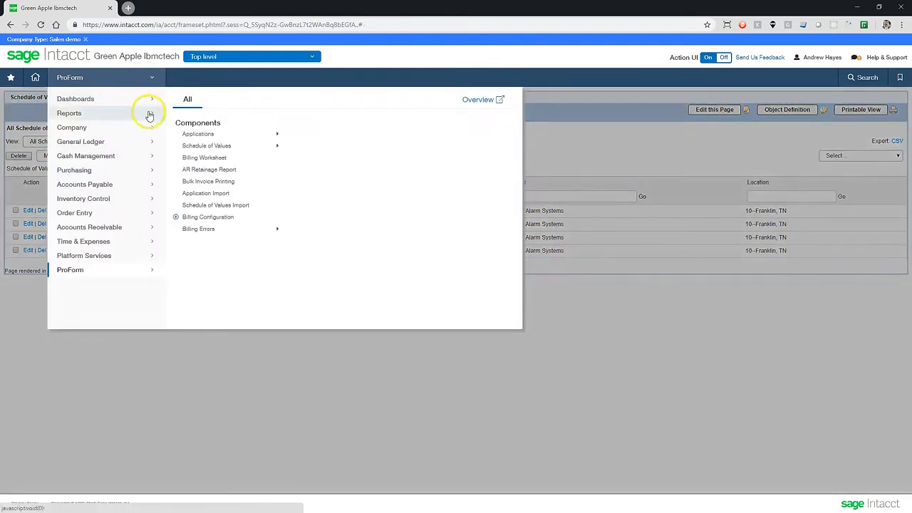
left_click(272, 135)
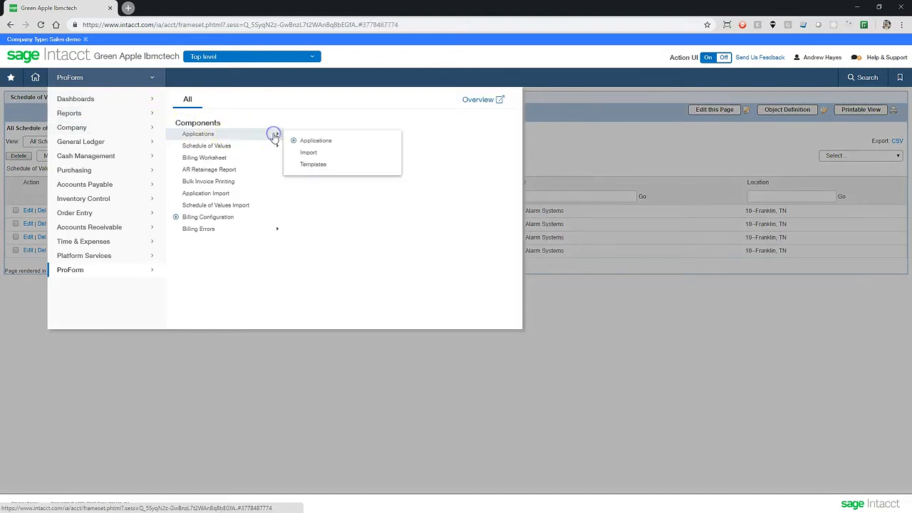
left_click(292, 141)
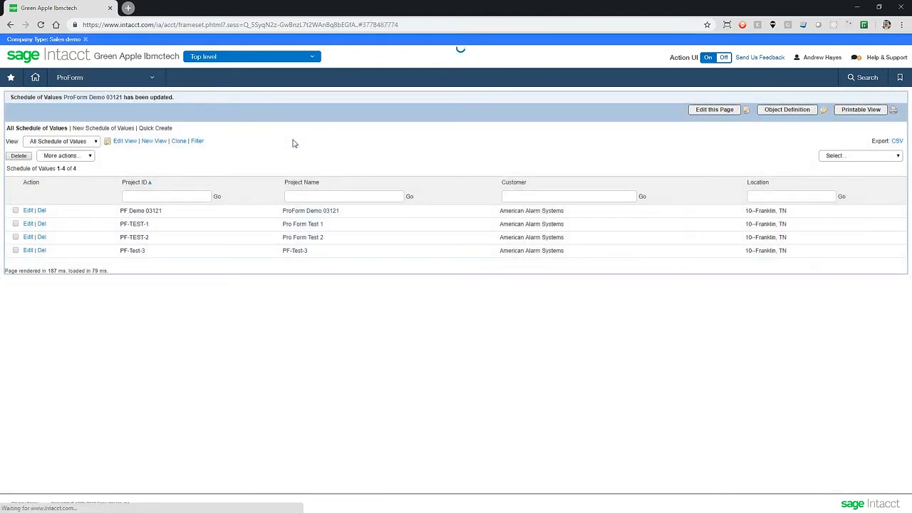
left_click(262, 140)
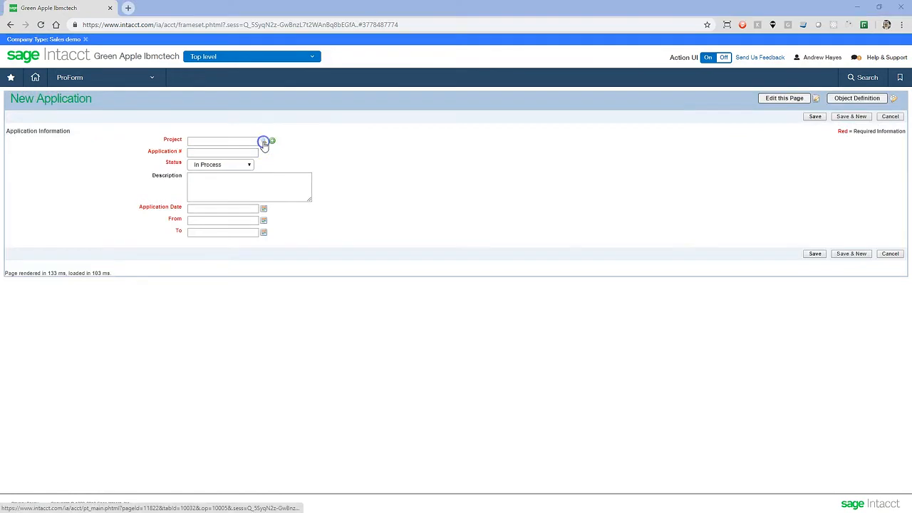
left_click(648, 106)
type("PF")
left_click(670, 106)
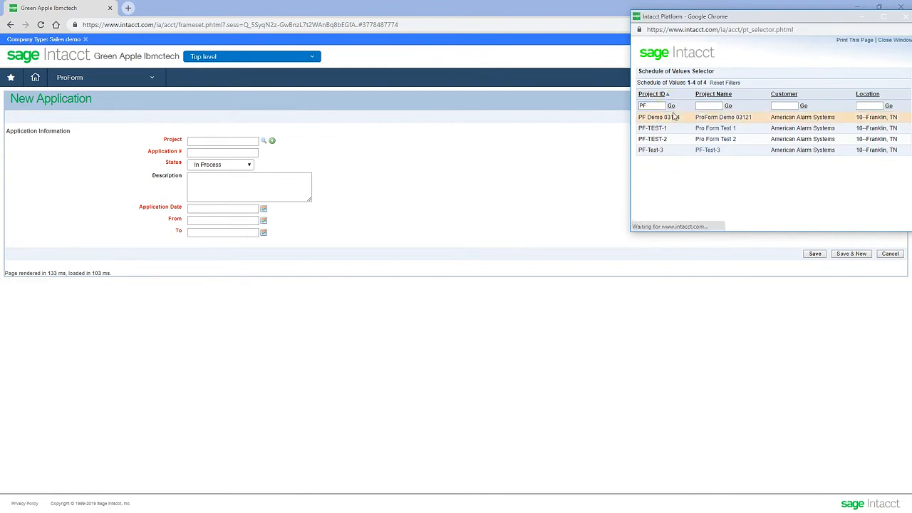
left_click(702, 119)
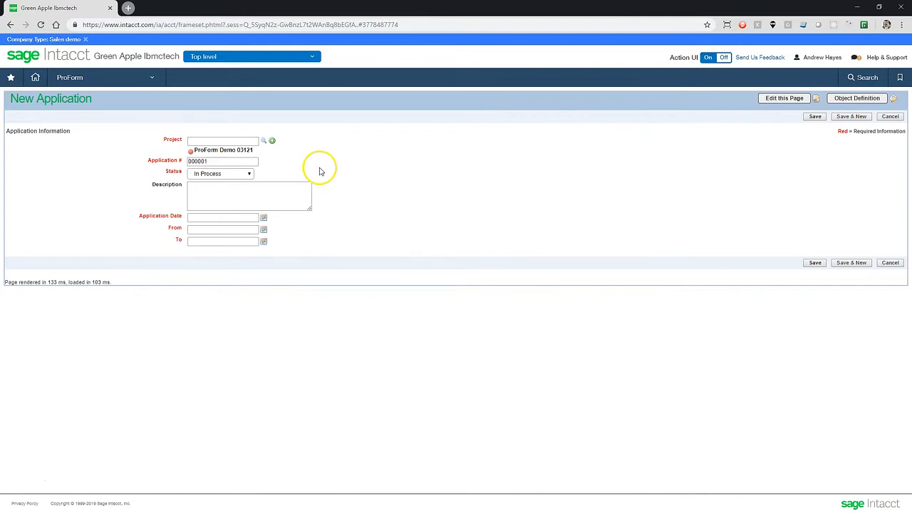
Step: Set the application date to 03/12/2019 and the period from 03/01/2019 to 03/31/2019, and save the application
left_click(263, 217)
left_click(220, 275)
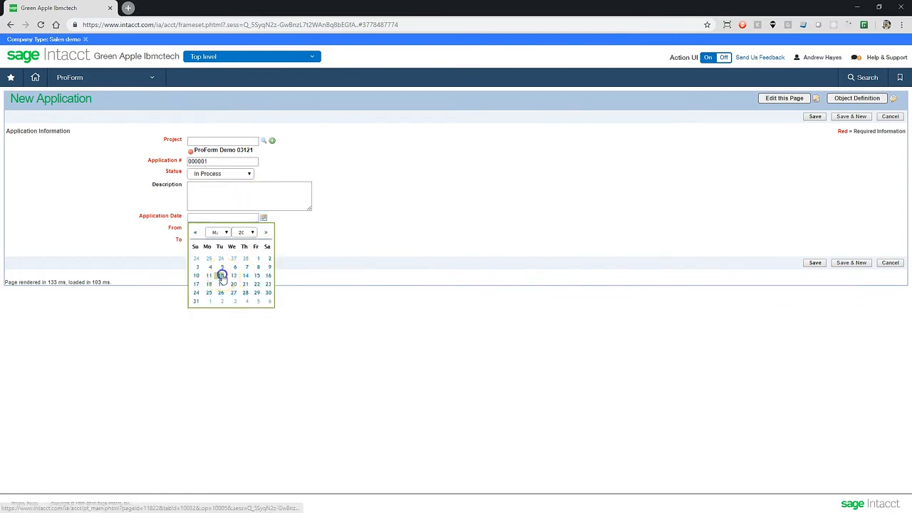
left_click(262, 230)
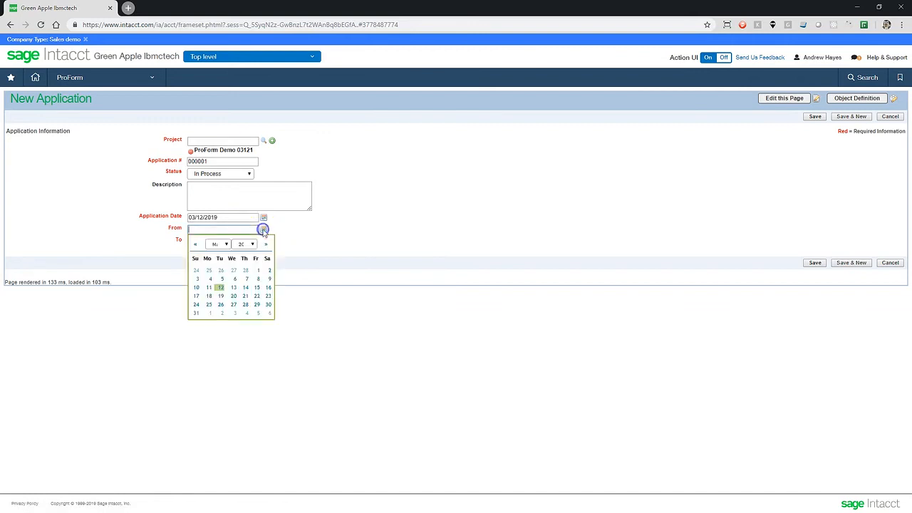
left_click(257, 270)
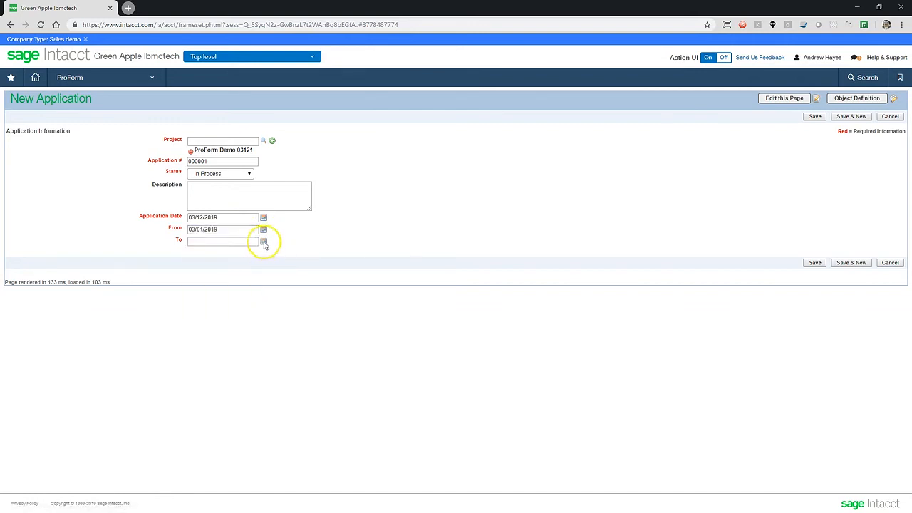
left_click(263, 241)
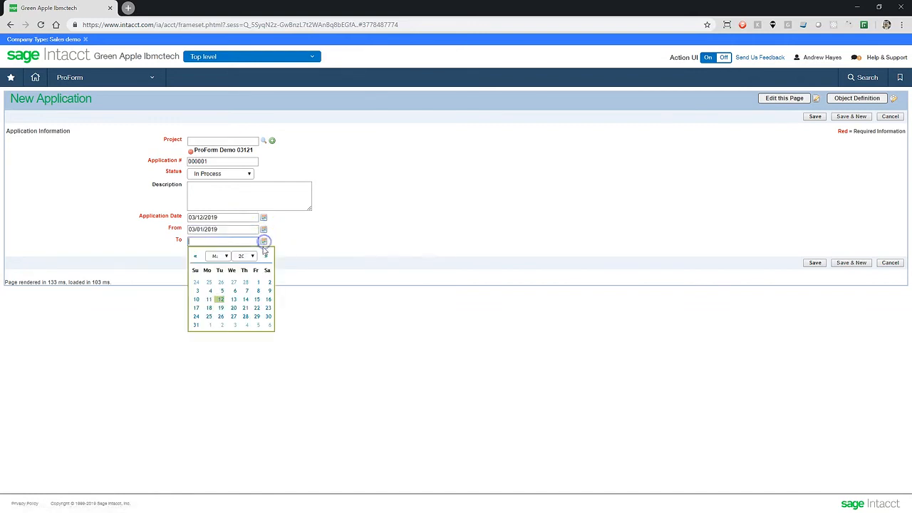
left_click(196, 325)
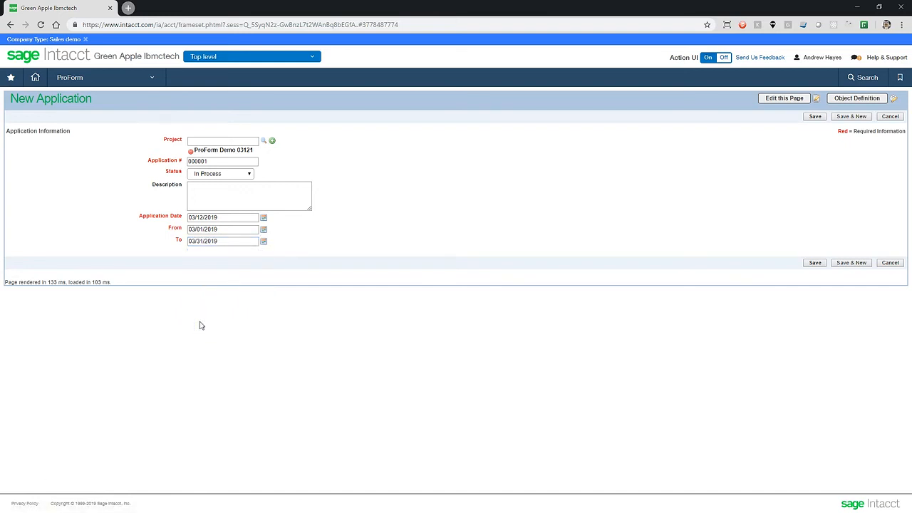
left_click(813, 263)
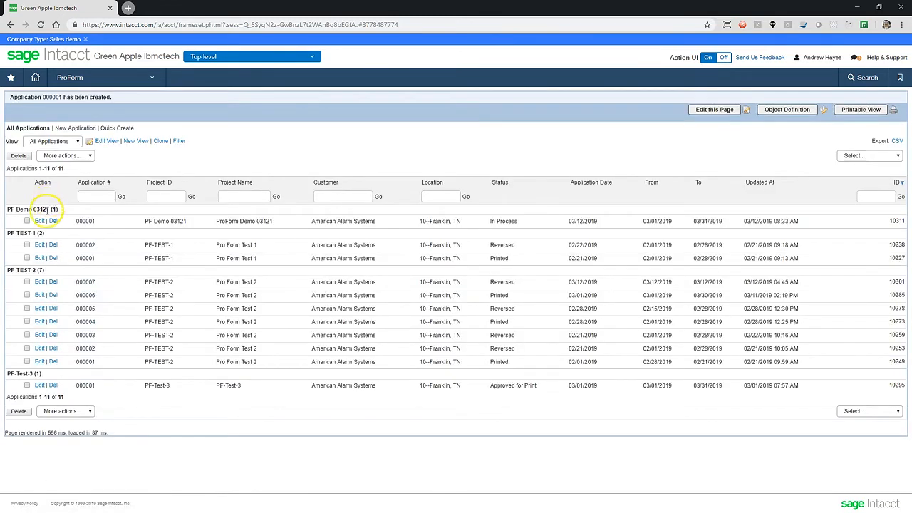
Step: In the new PF Demo 03121 application, set the Planning line to 50% complete and the Design line's work in place to 2500
left_click(41, 221)
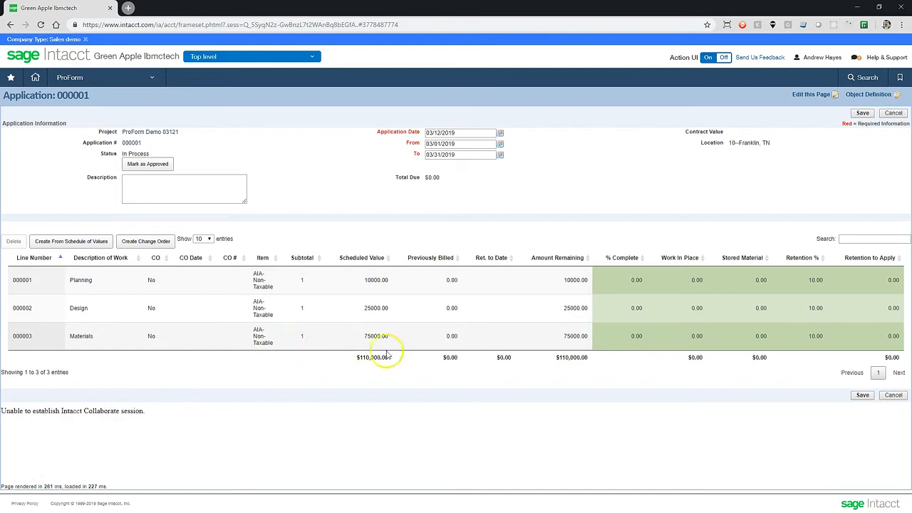
left_click(628, 280)
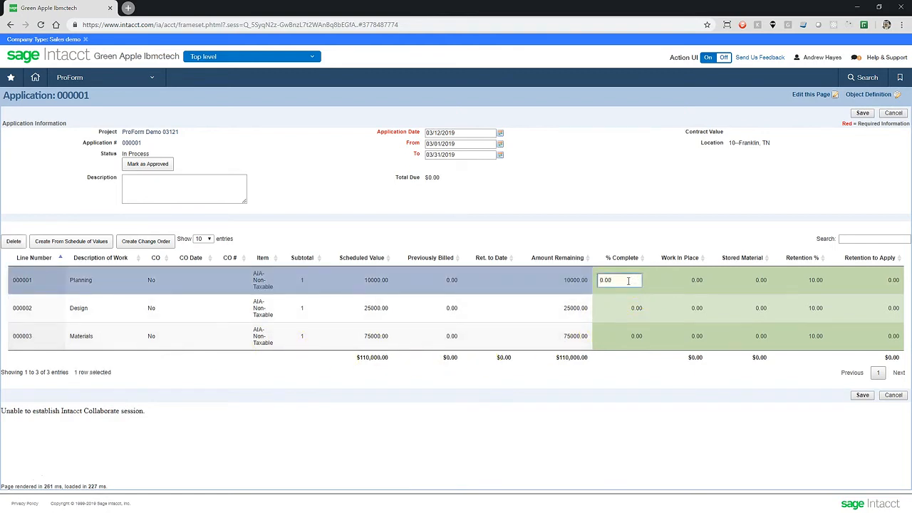
key("Return")
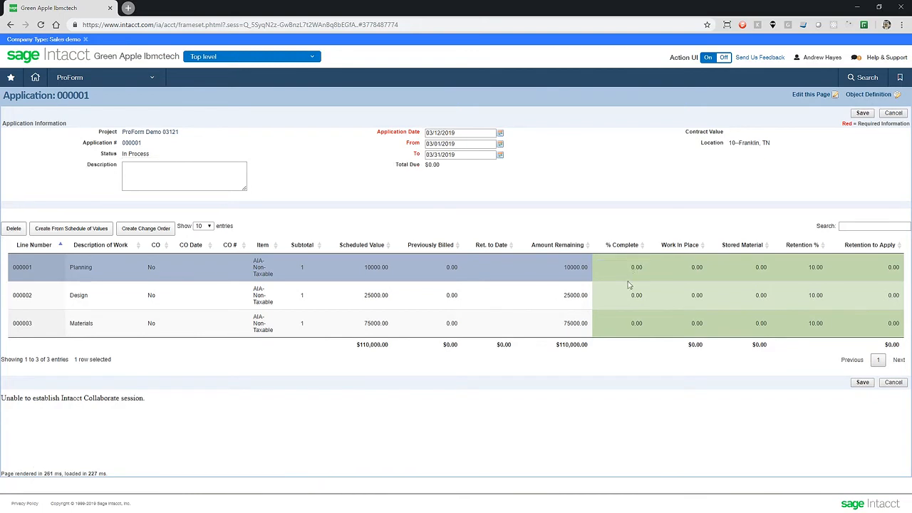
left_click(680, 308)
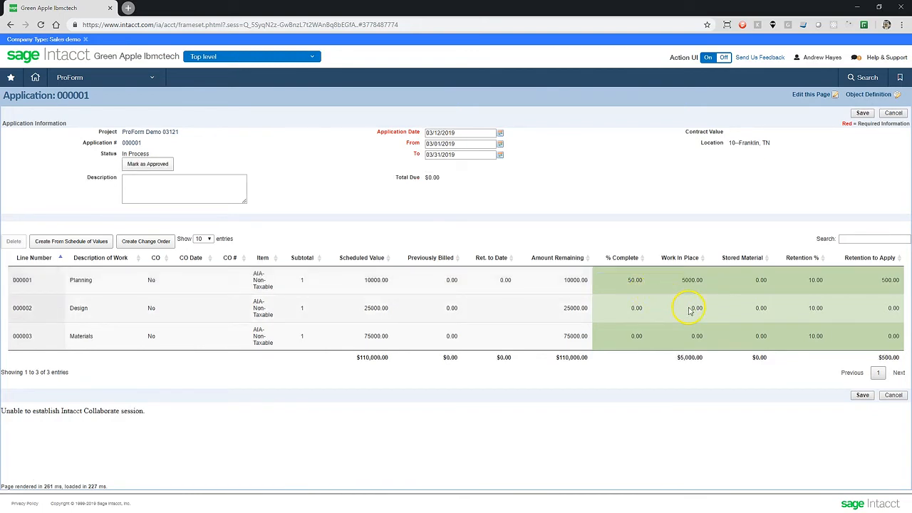
left_click(690, 309)
type("250")
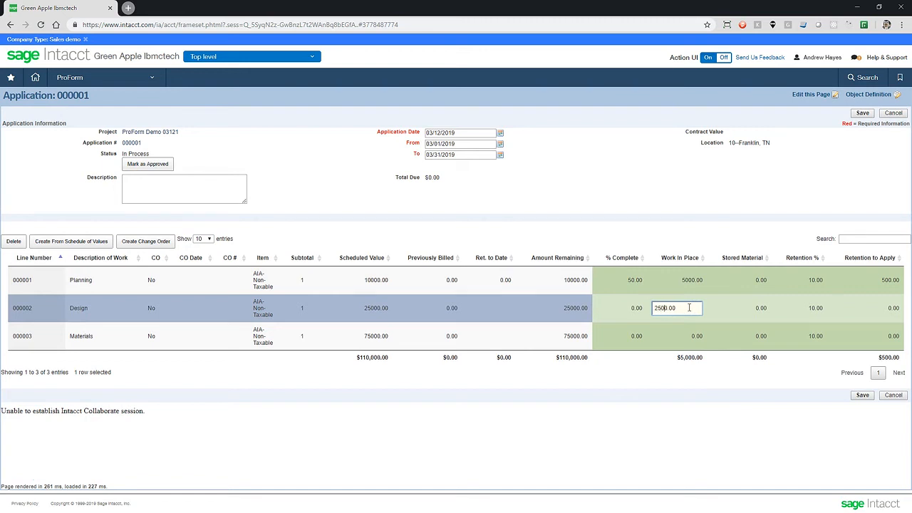
key("Return")
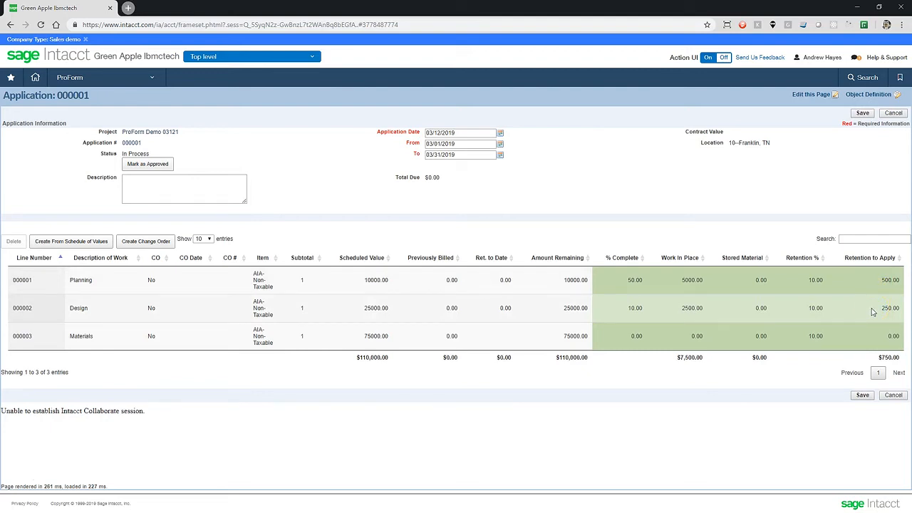
Step: Mark the application as approved and download its draft invoice
left_click(156, 166)
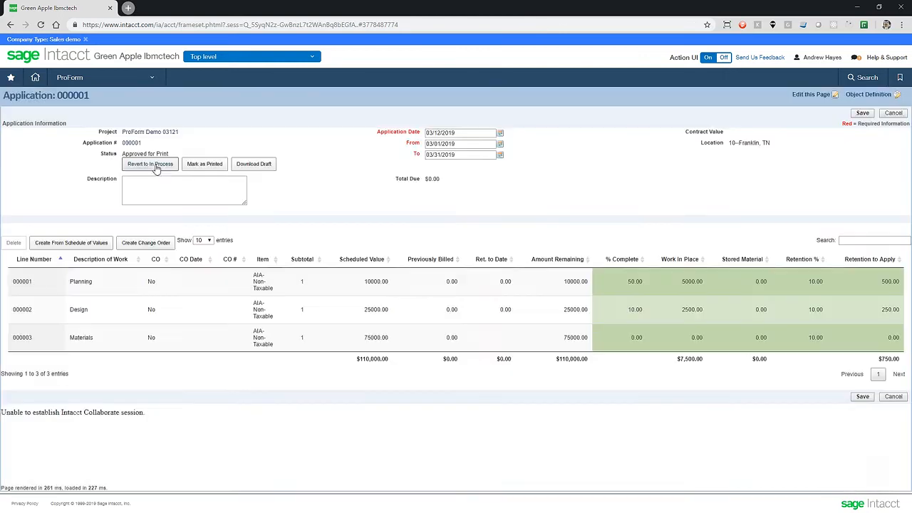
left_click(161, 164)
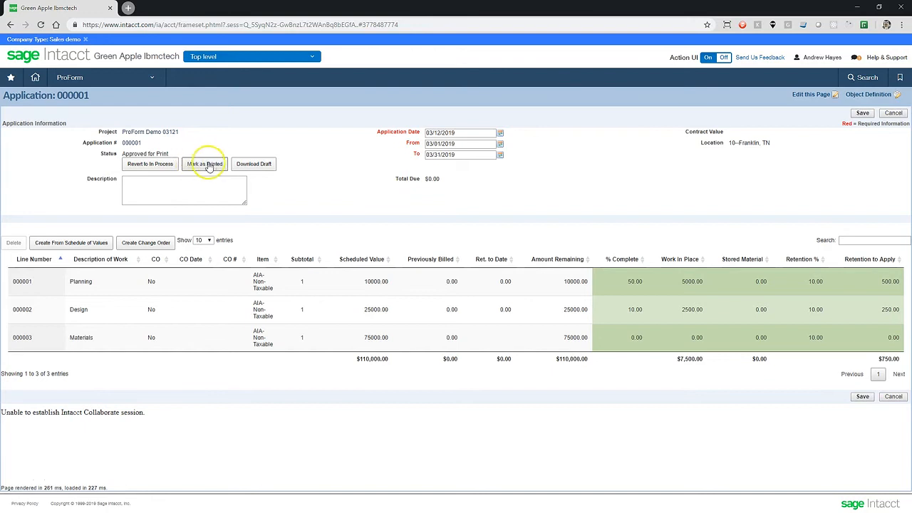
left_click(253, 164)
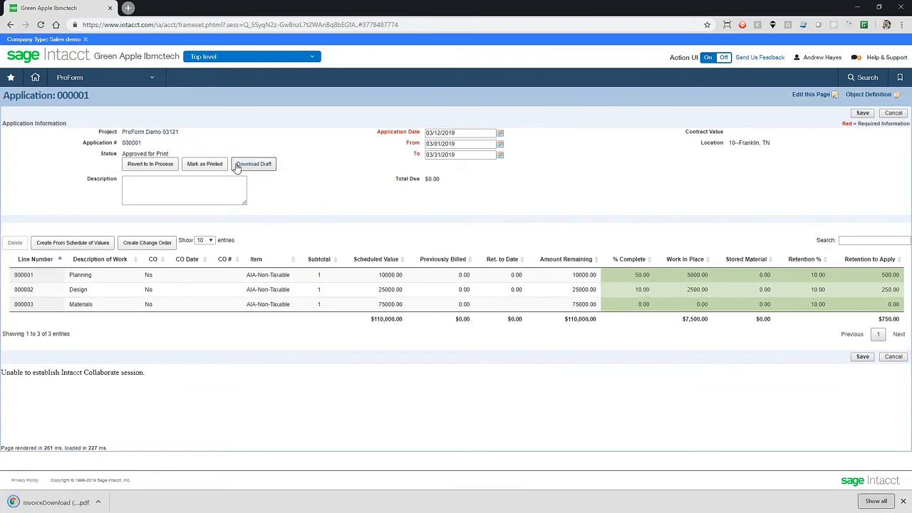
Step: Open the downloaded draft invoice PDF and rotate it clockwise to read the application for payment
left_click(76, 503)
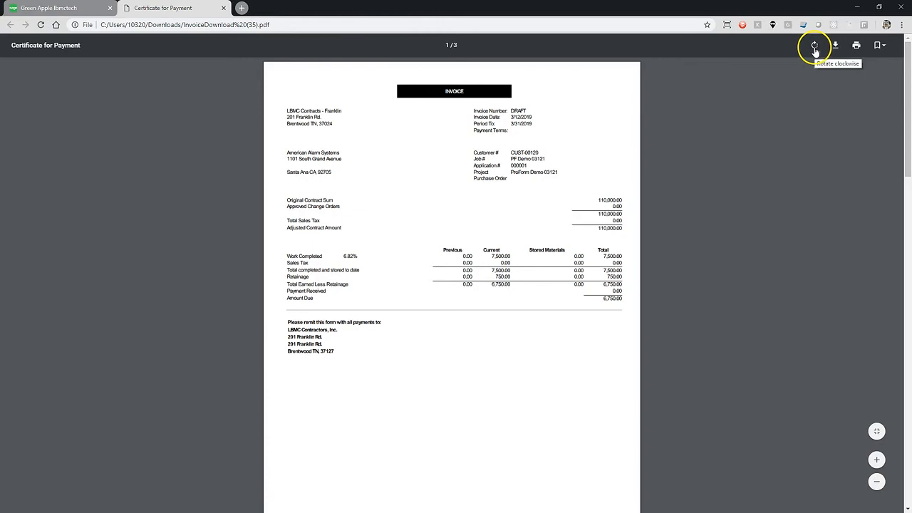
left_click(814, 50)
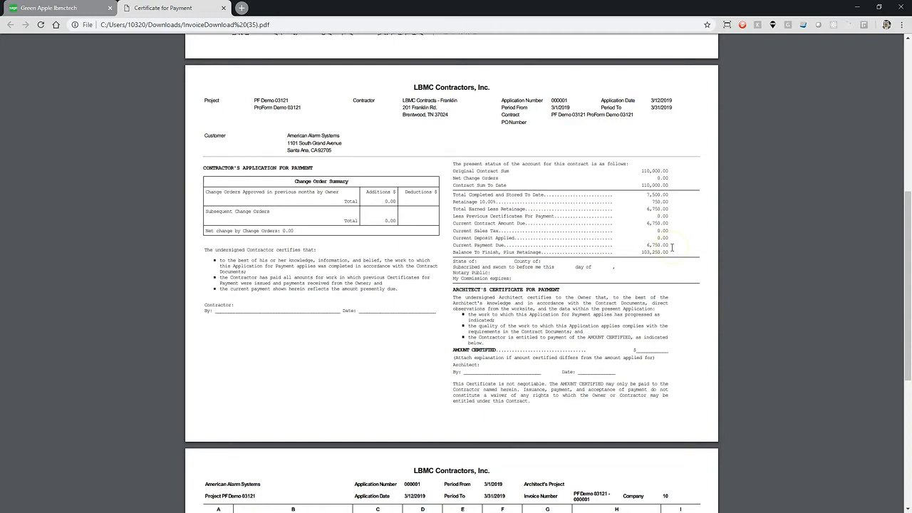
Step: Finish reviewing the draft invoice's line-item page, close the PDF, and mark application 000001 as printed
scroll(671, 247, "down", 5)
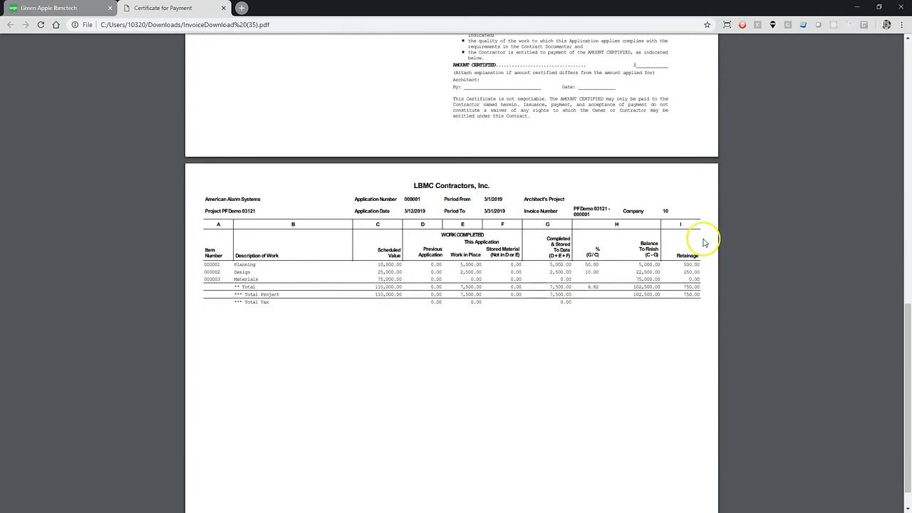
scroll(705, 242, "down", 1)
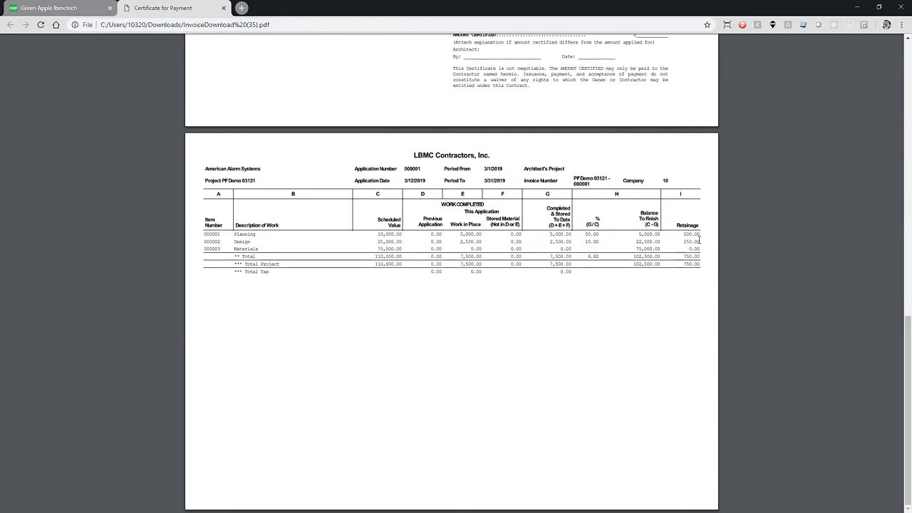
left_click(223, 8)
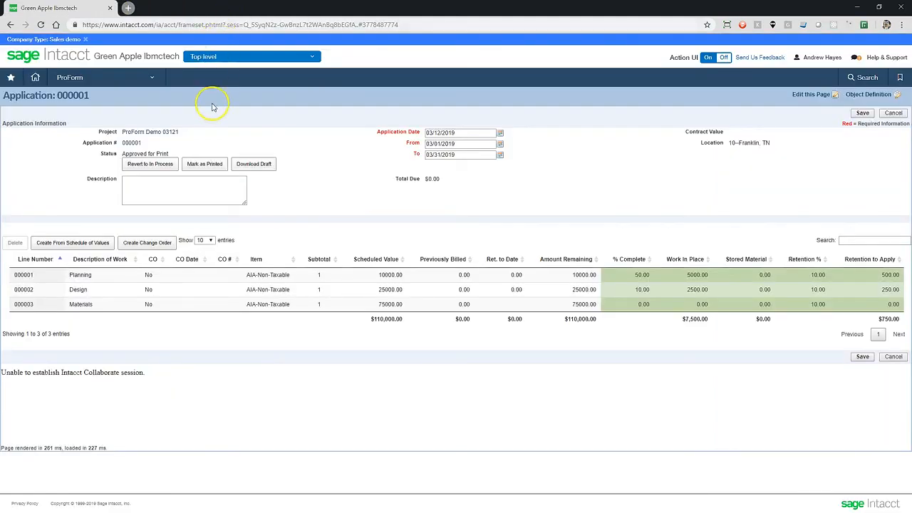
left_click(209, 165)
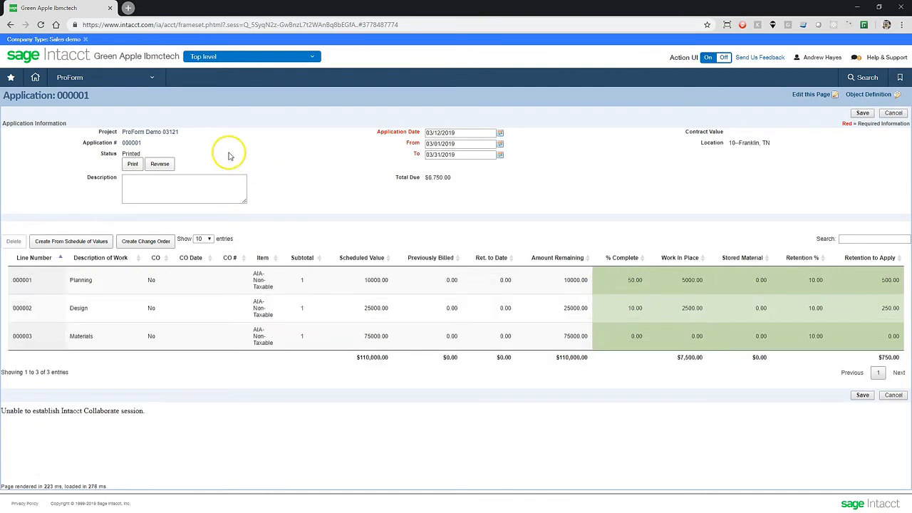
Step: View the PF Demo 03121 ProForm invoice in Order Entry and examine its entries and subtotals
left_click(143, 79)
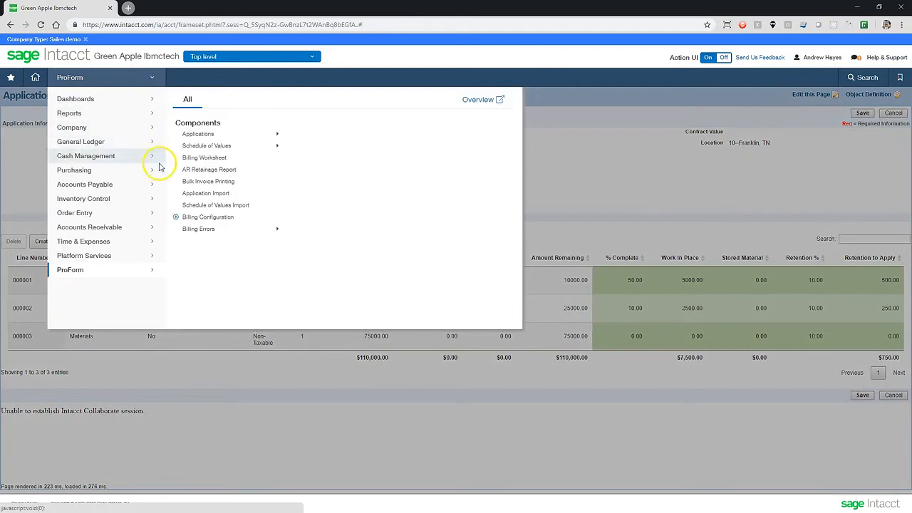
left_click(153, 214)
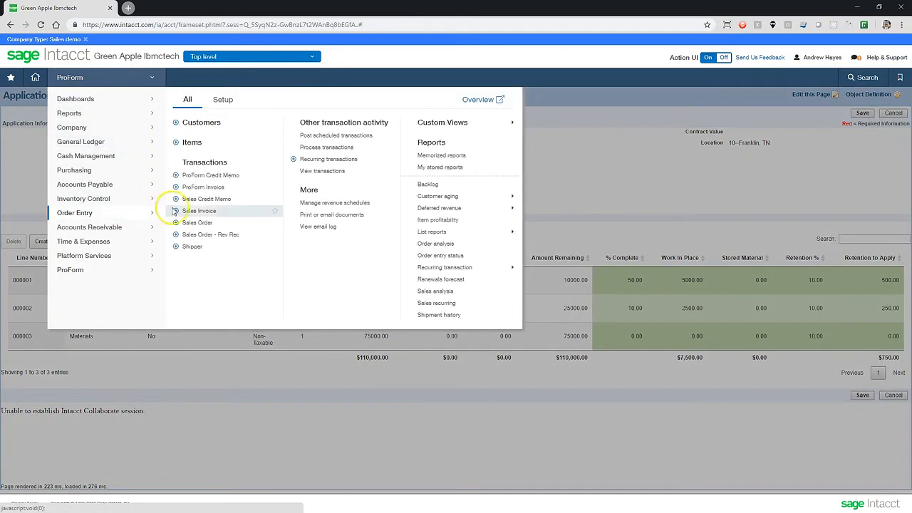
left_click(212, 189)
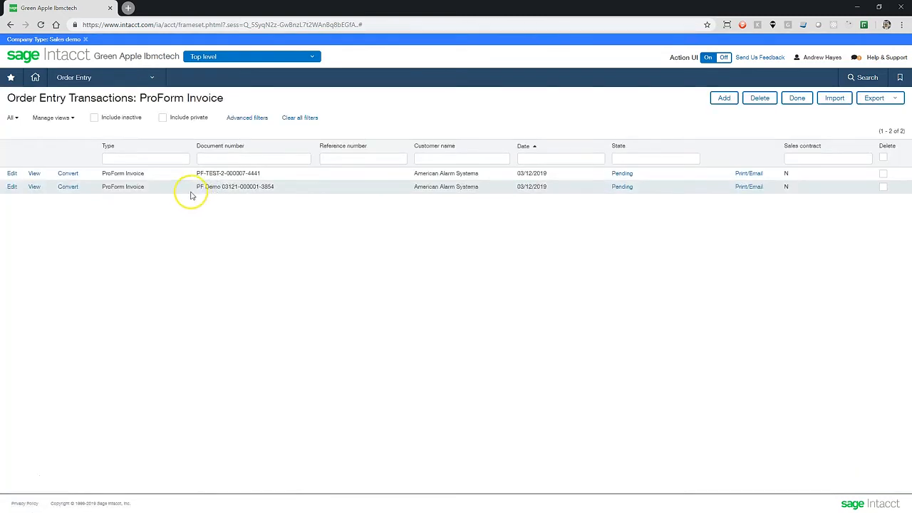
left_click(34, 187)
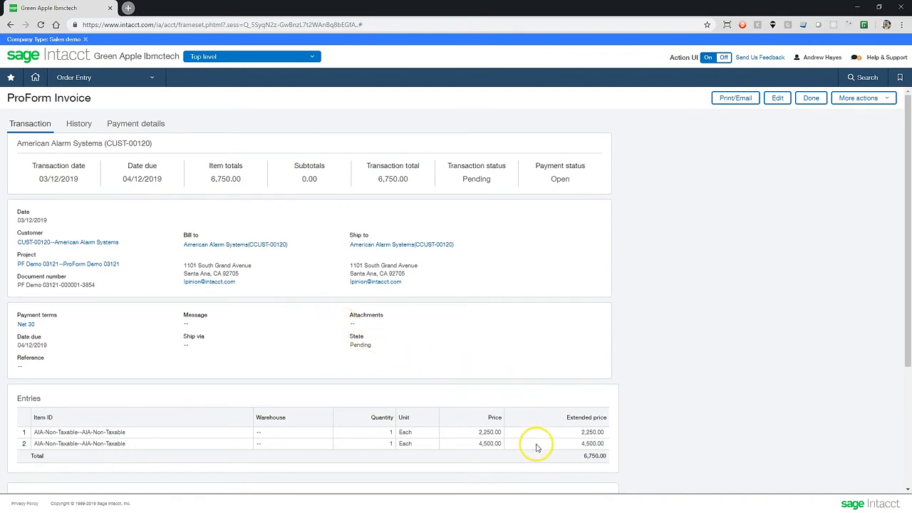
scroll(537, 449, "down", 1)
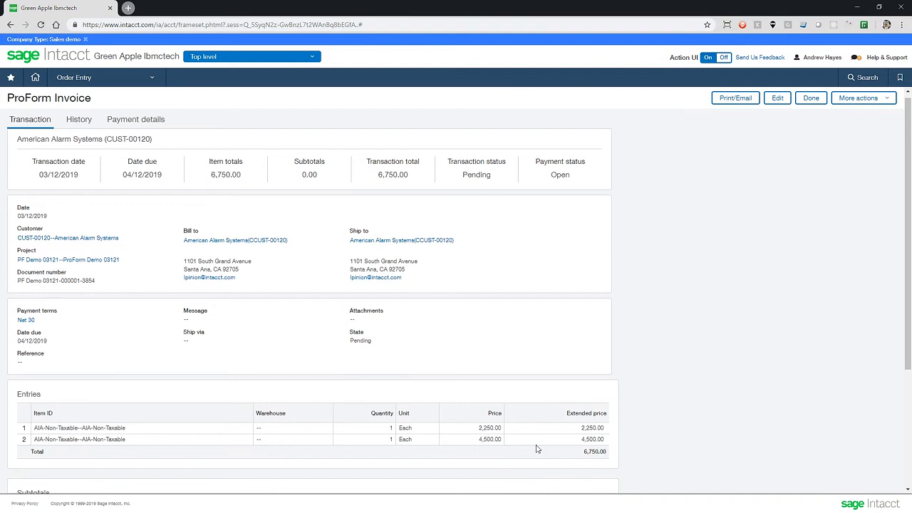
scroll(537, 449, "down", 1)
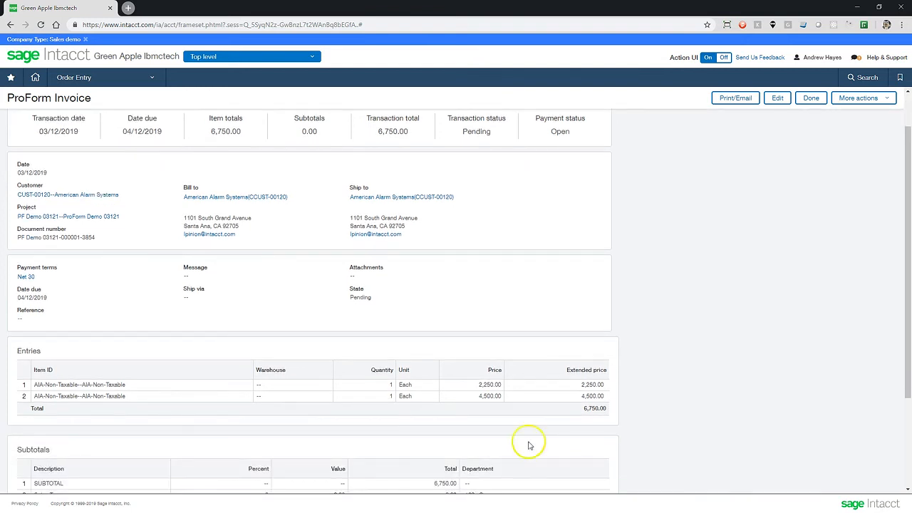
Step: View the PF Demo 03121 transaction in the General Ledger's Retainage journal to examine its entries
left_click(150, 80)
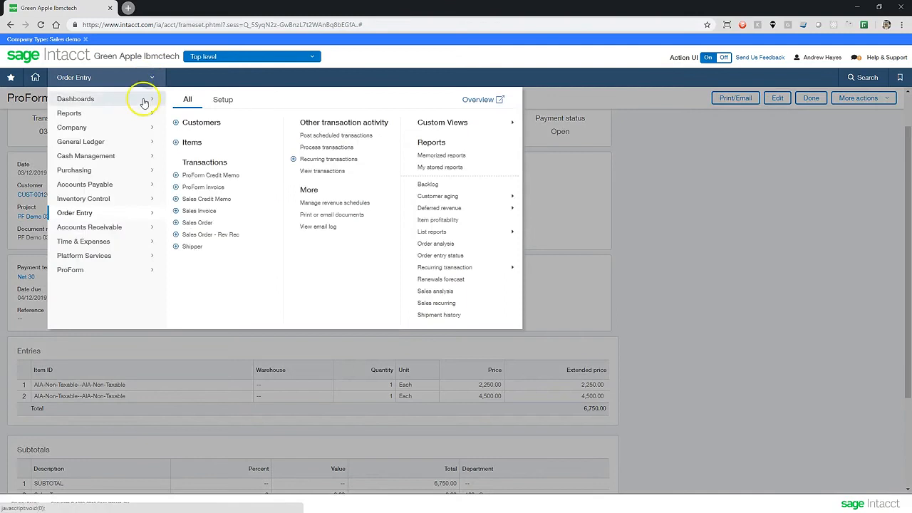
left_click(151, 141)
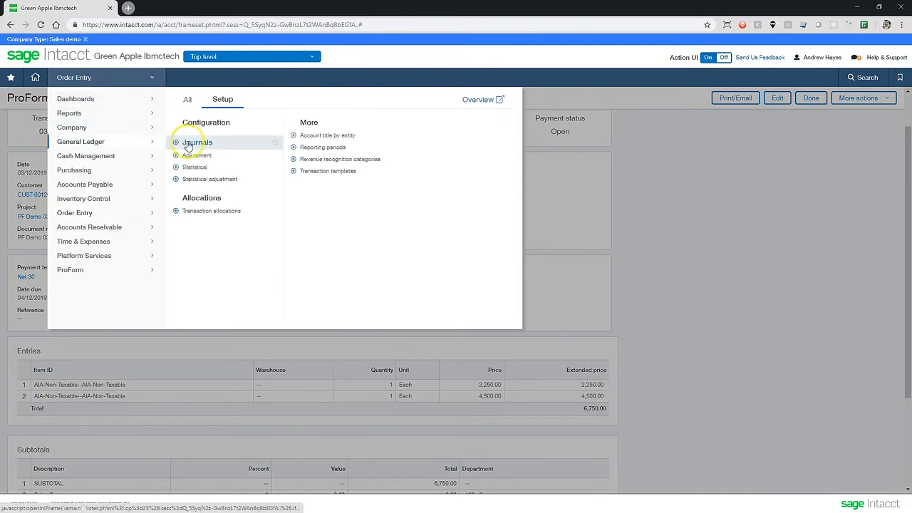
left_click(189, 142)
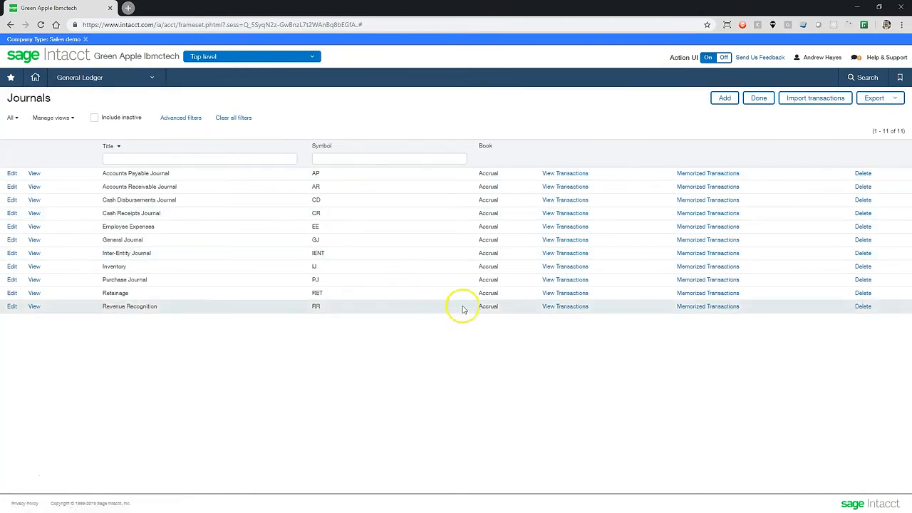
left_click(553, 295)
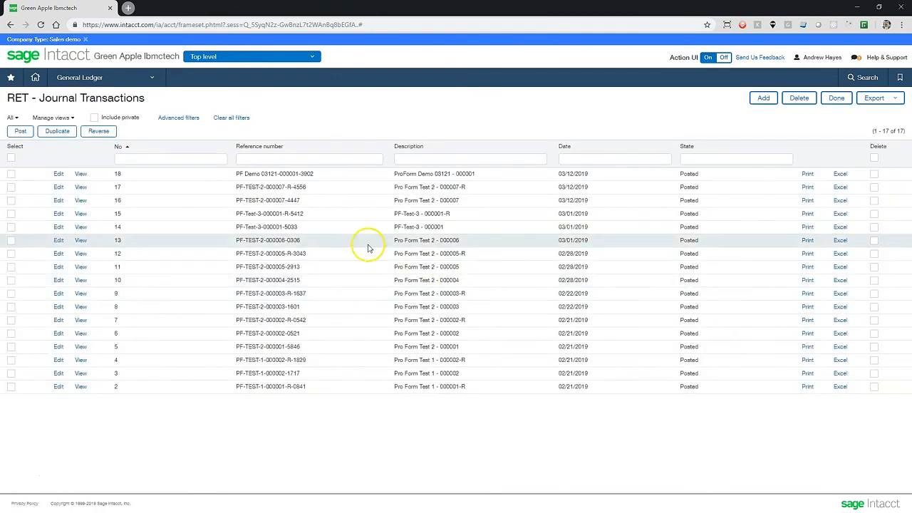
left_click(81, 175)
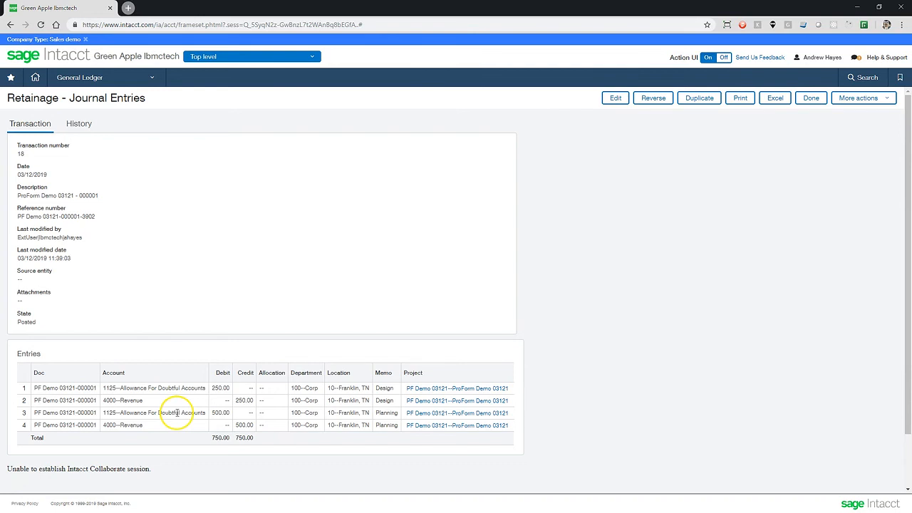
Step: Start a new ProForm application for the ProForm Demo 03121 project
left_click(152, 80)
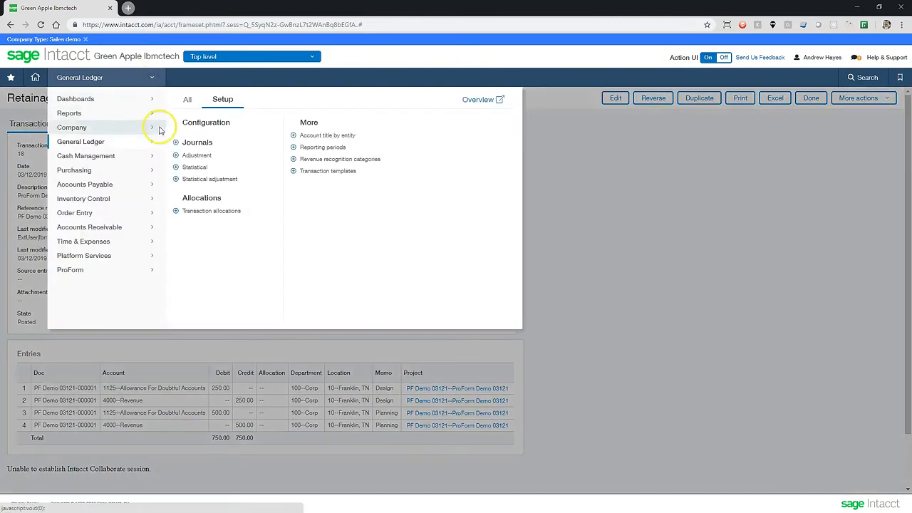
left_click(153, 275)
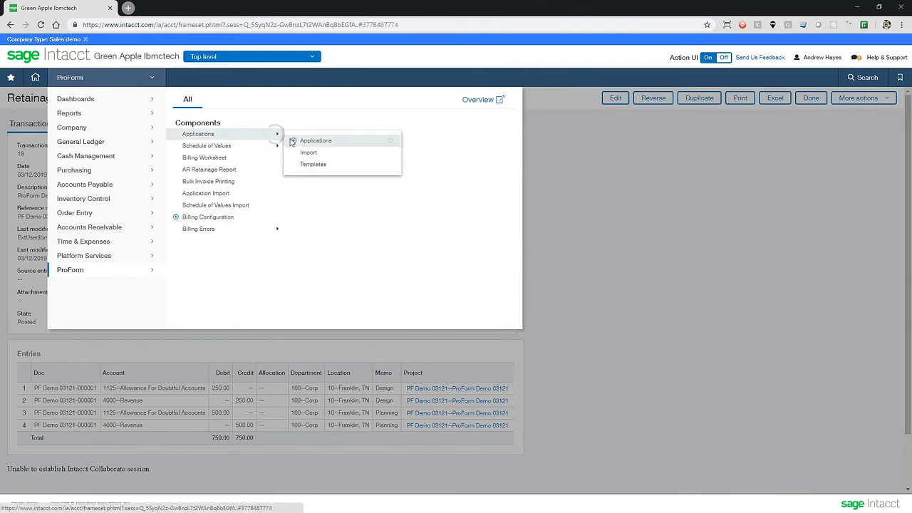
left_click(293, 141)
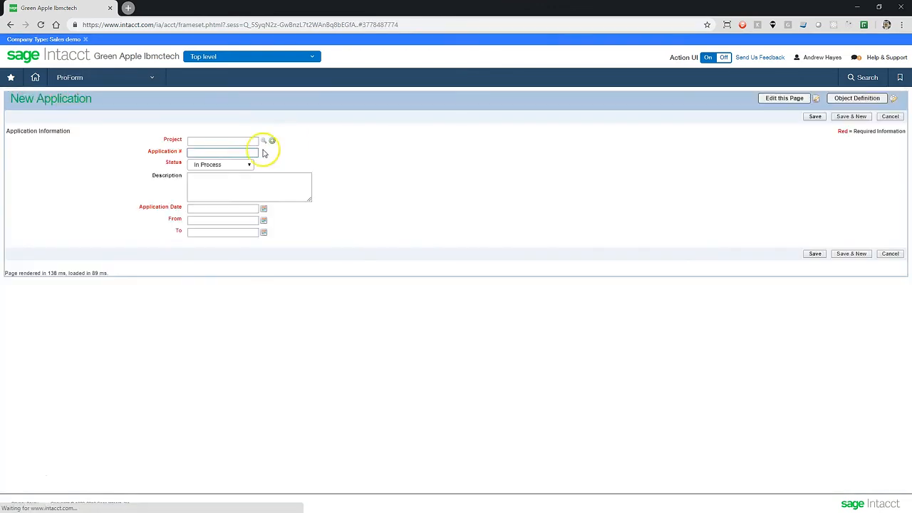
left_click(263, 141)
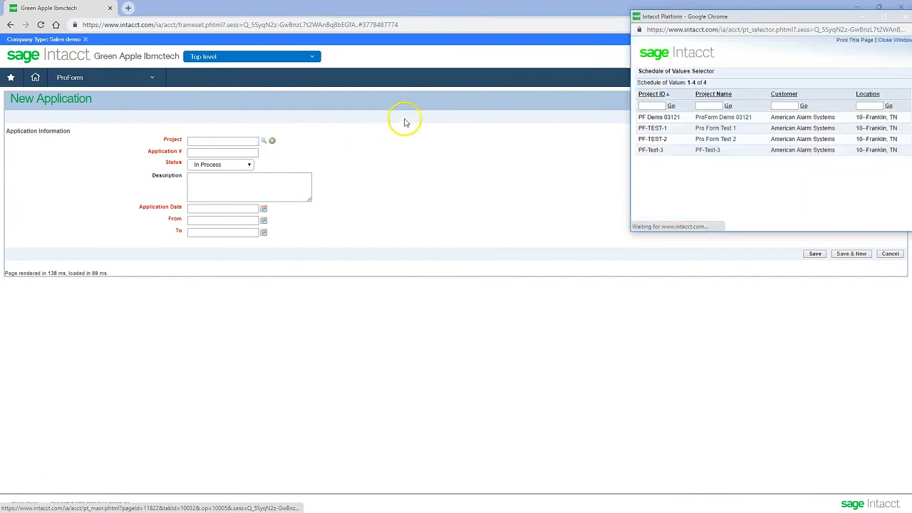
left_click(710, 118)
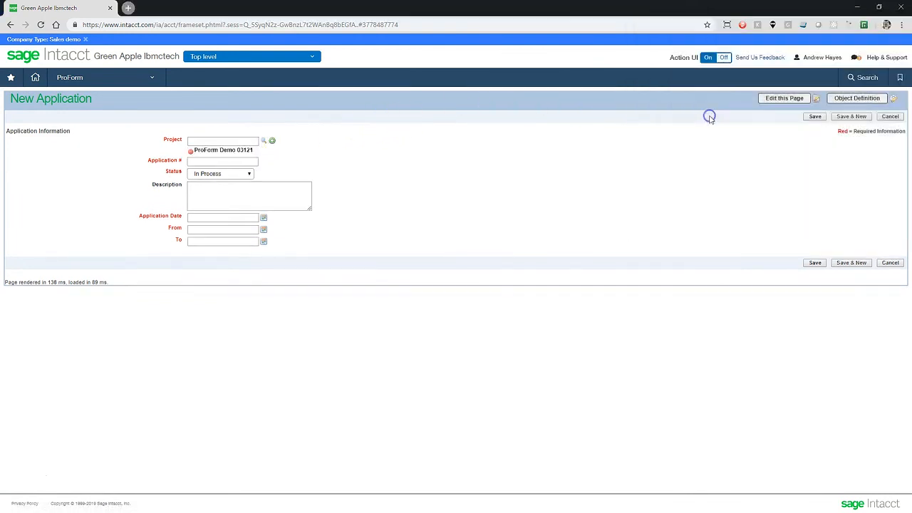
Step: Set the application date to 03/13/2019 and the period from 03/01/2019 to 03/31/2019, and save the application
left_click(262, 217)
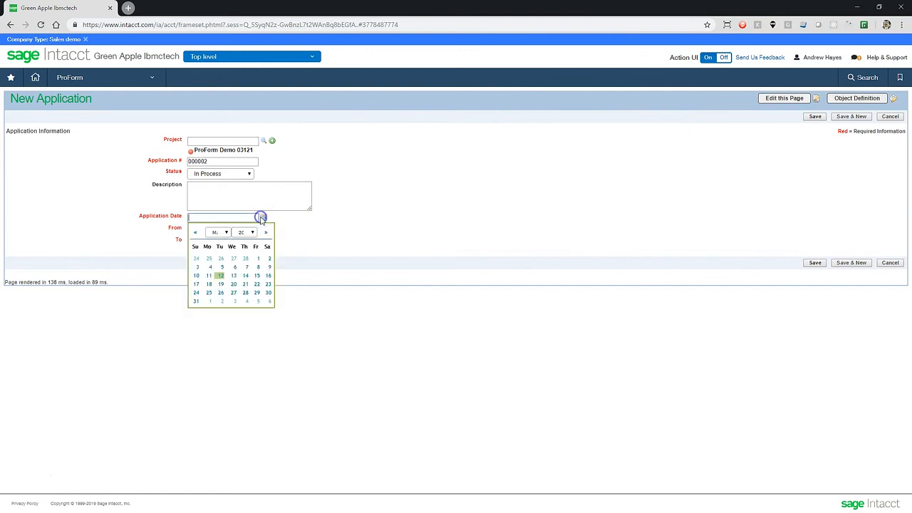
left_click(233, 276)
left_click(263, 229)
left_click(258, 270)
left_click(263, 241)
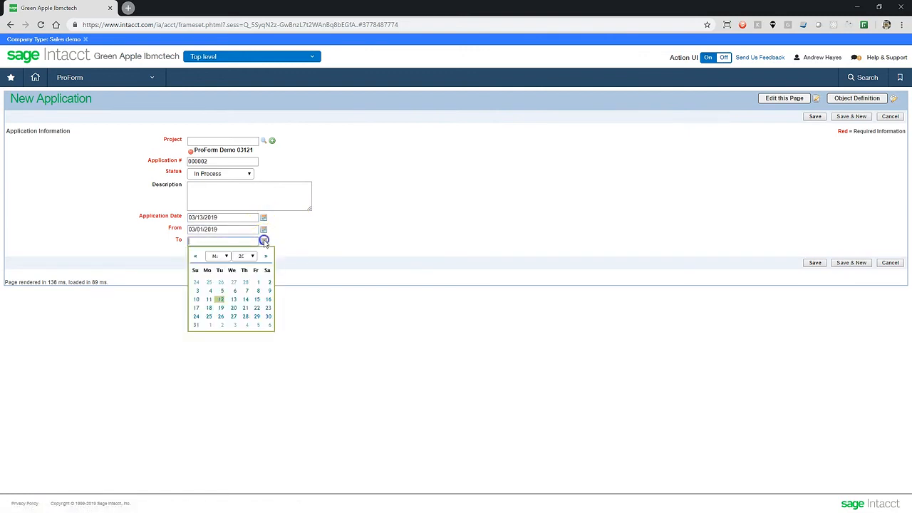
left_click(196, 325)
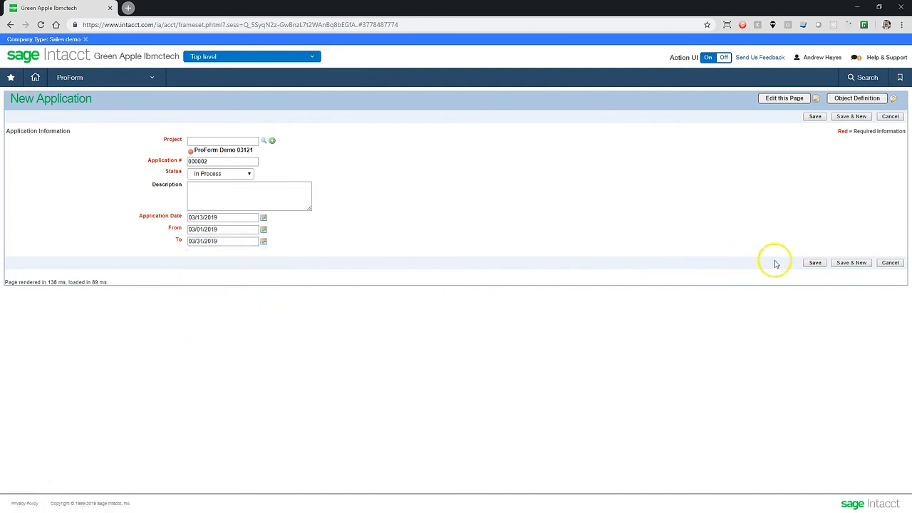
left_click(808, 263)
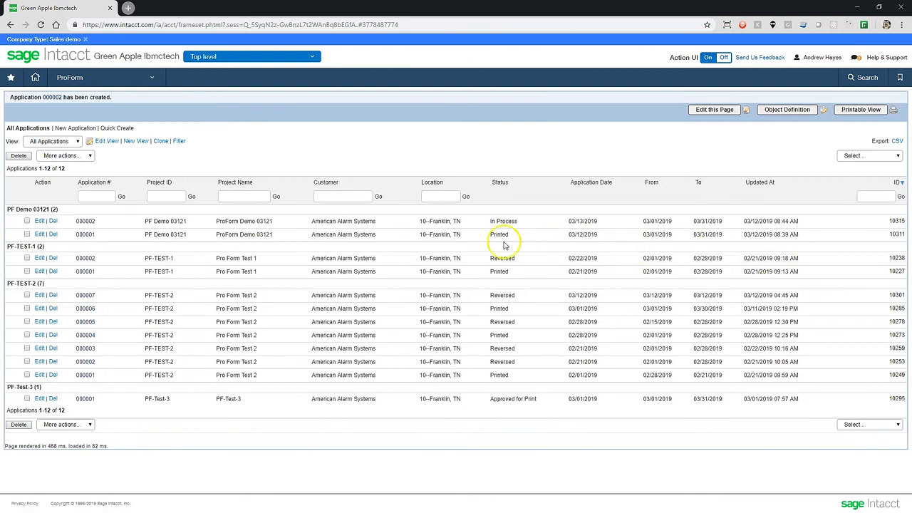
Step: In application 000002, start a change order line numbered 000004, described as CO#1, with approved date 03/12/2019
left_click(40, 220)
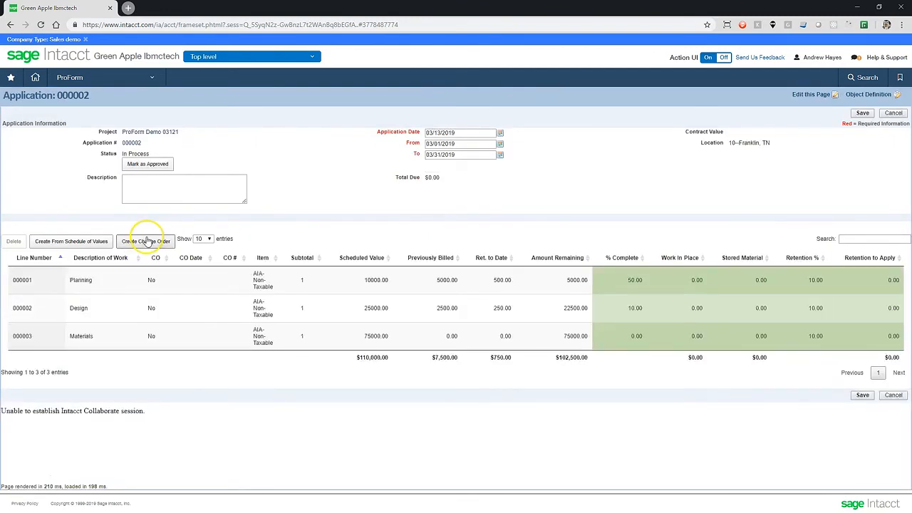
left_click(146, 242)
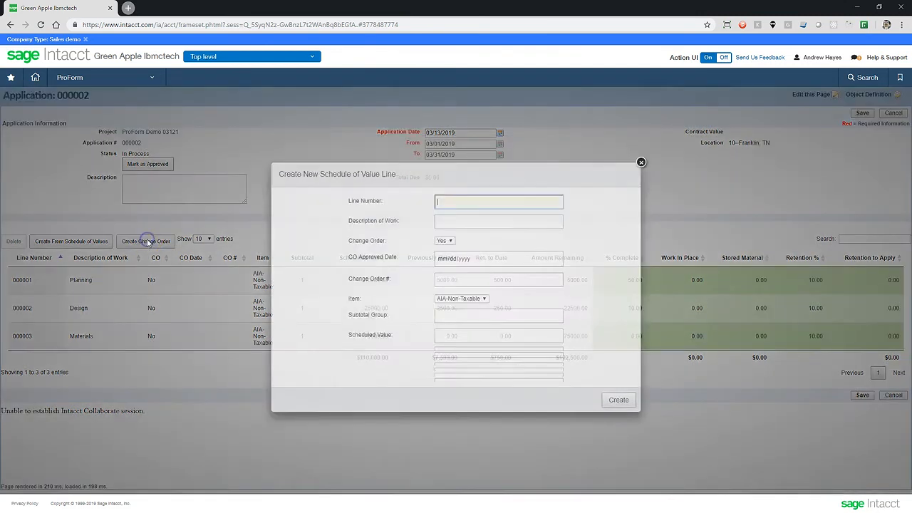
type("000004")
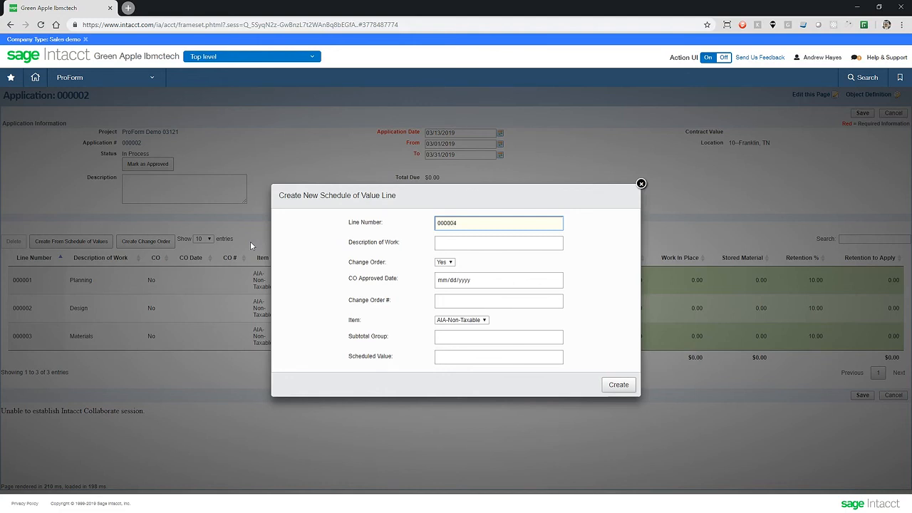
key("Tab")
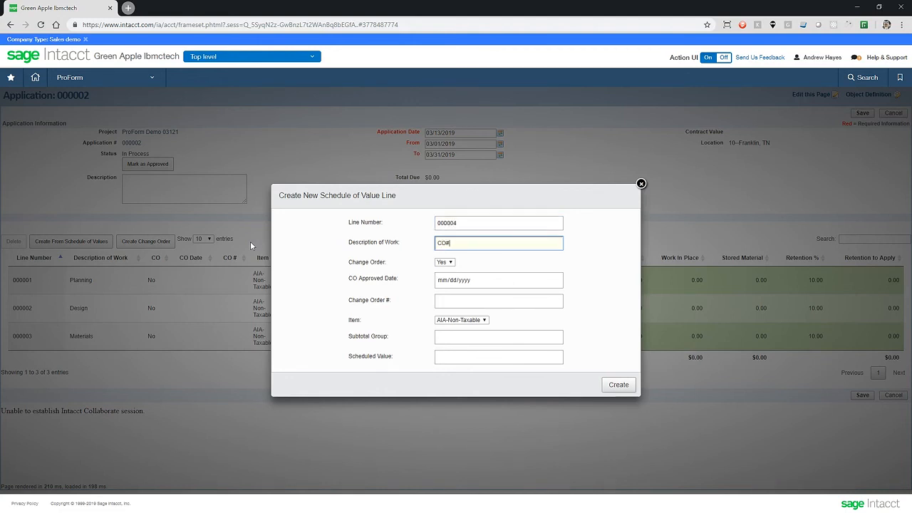
left_click(557, 281)
left_click(479, 344)
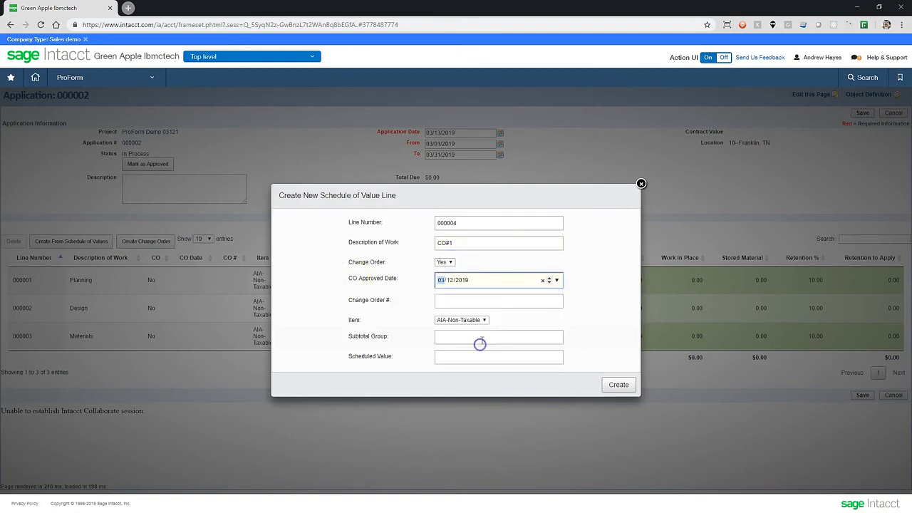
Step: Create the line with change order number 1, item AIA-Taxable, subtotal group 1 and a scheduled value of 6000
left_click(483, 304)
type("1")
left_click(487, 320)
left_click(481, 335)
left_click(482, 336)
type("1")
left_click(488, 355)
type("6000")
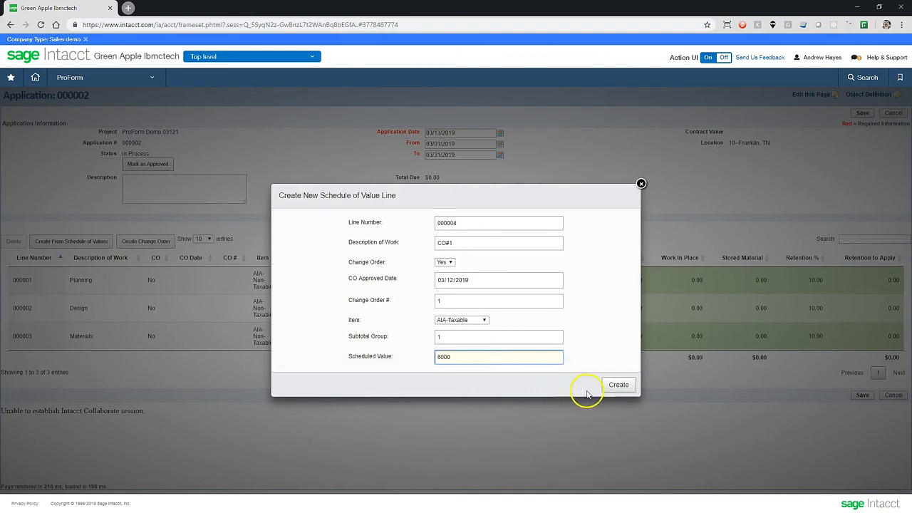
left_click(621, 384)
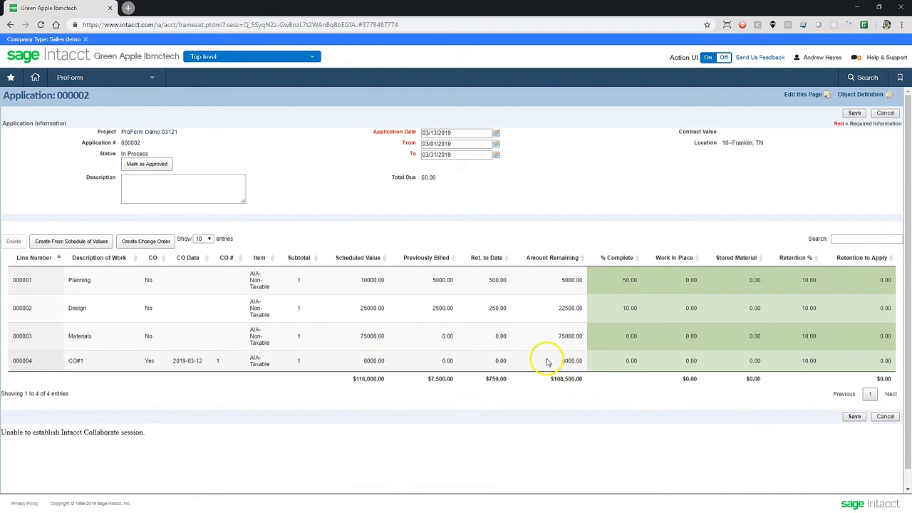
Step: Set the CO#1 line to 50% complete
left_click(622, 363)
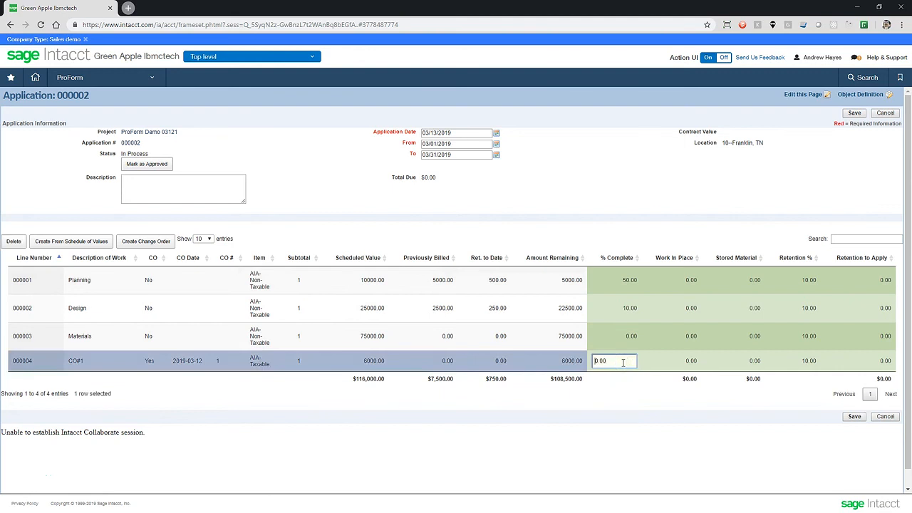
type("50")
key("Return")
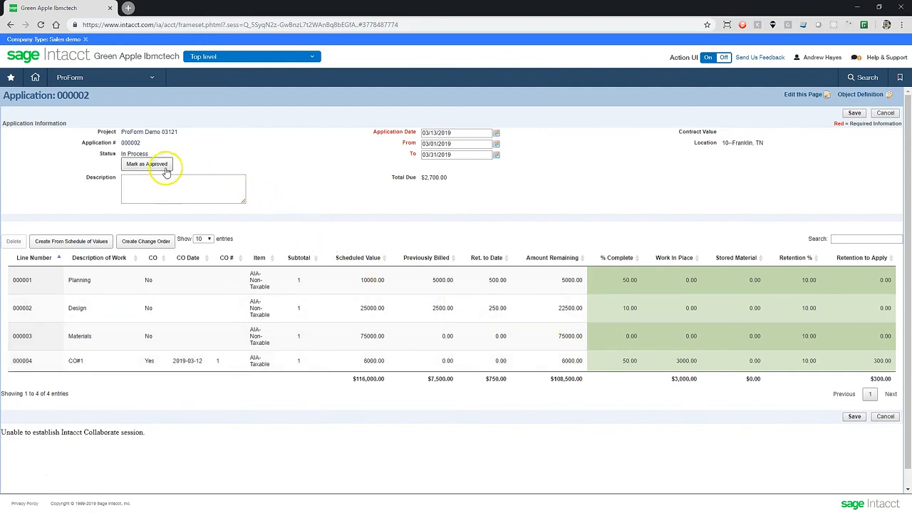
Step: Mark application 000002 as approved and as printed
left_click(146, 164)
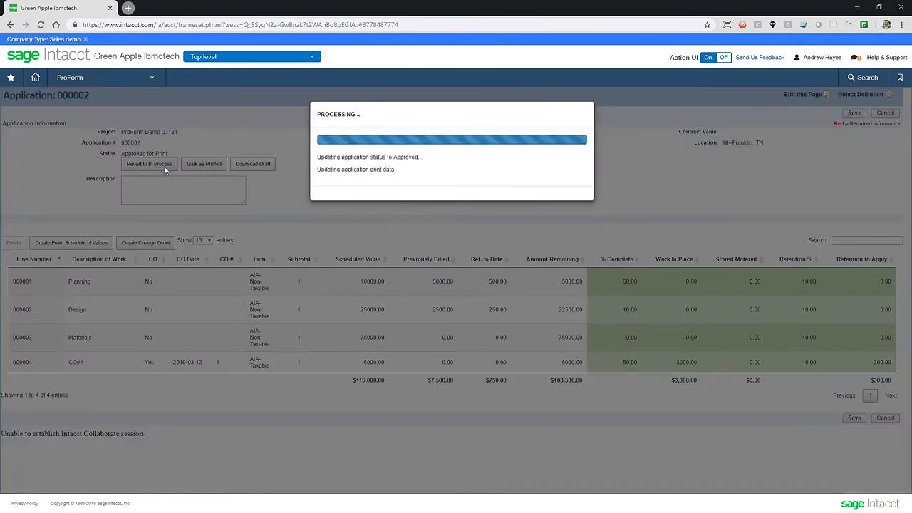
left_click(189, 170)
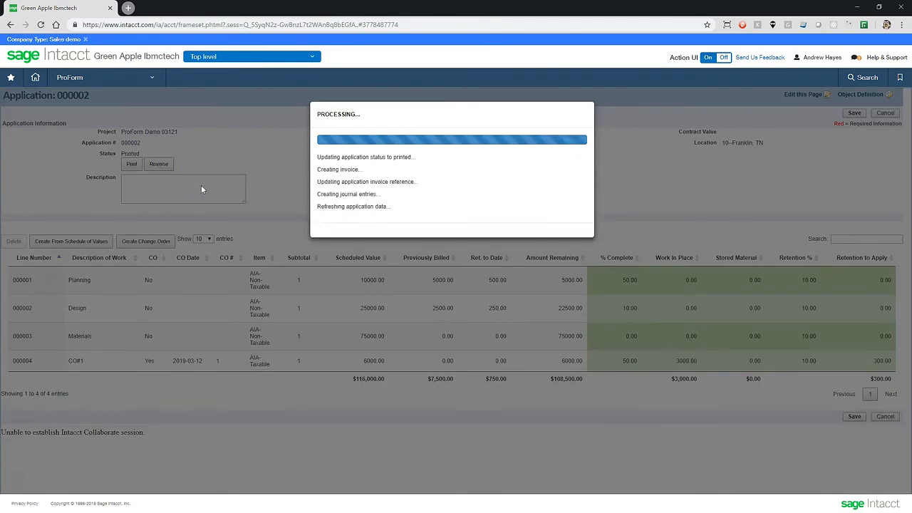
Step: Print the invoice for application 000002 and review the change order summary and line details in the downloaded PDF
left_click(198, 186)
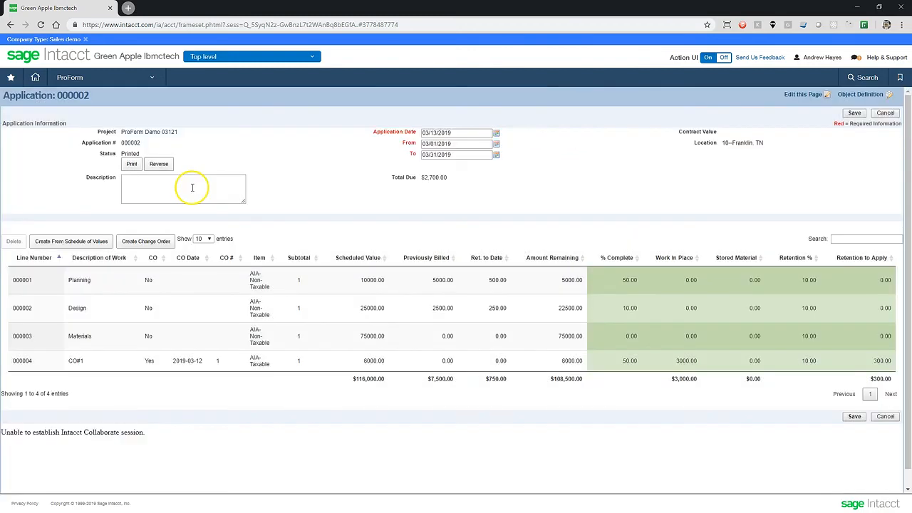
left_click(132, 165)
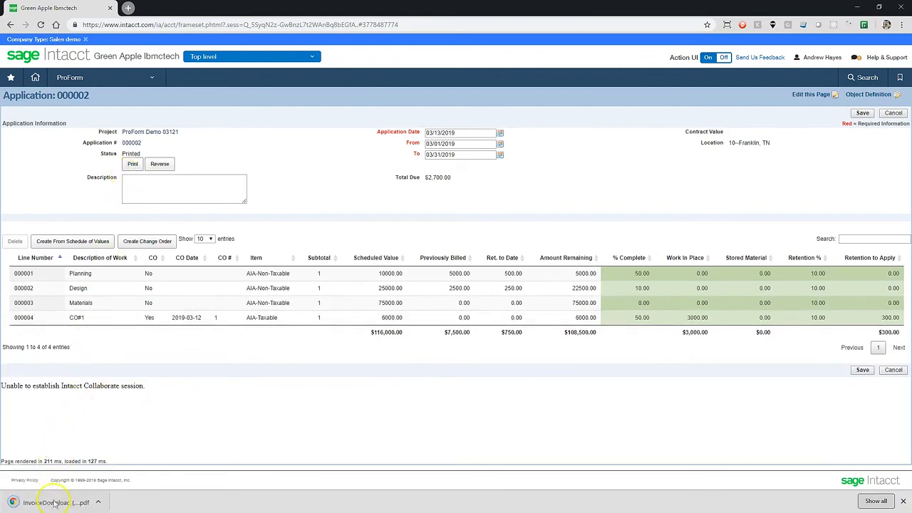
left_click(54, 504)
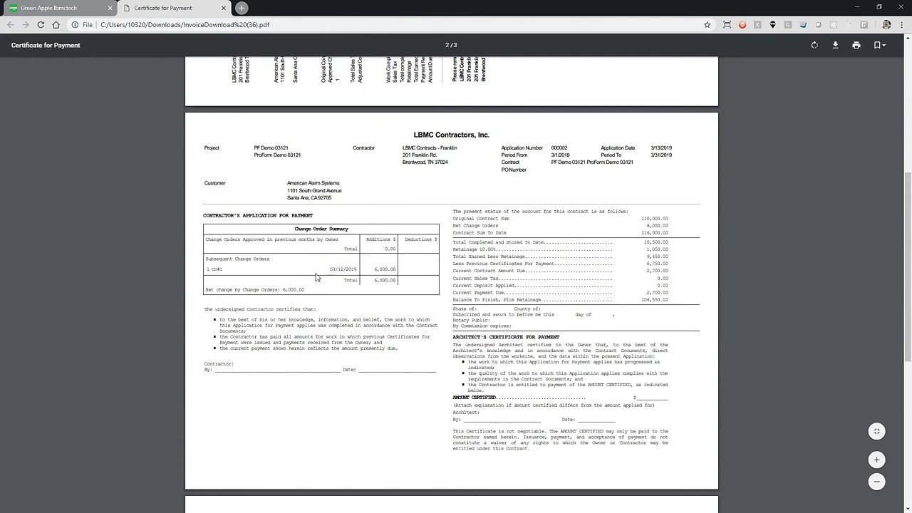
scroll(315, 277, "down", 4)
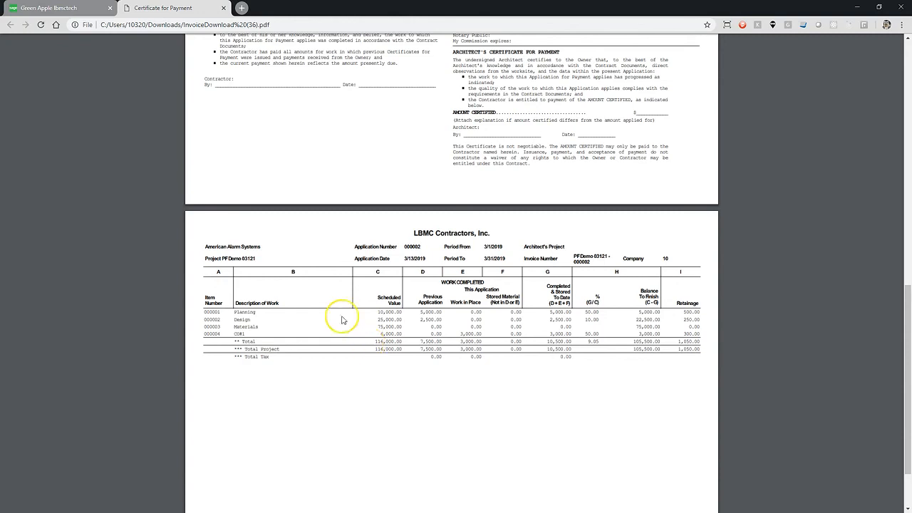
left_click(223, 8)
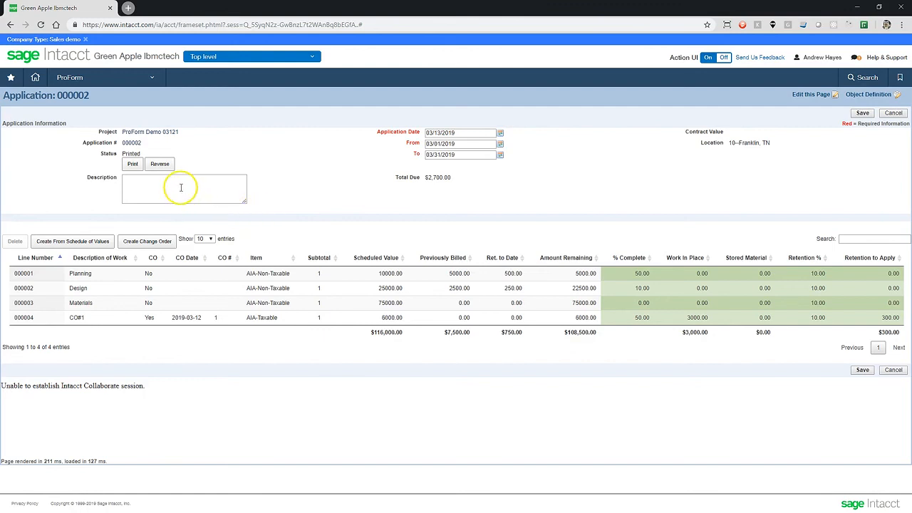
Step: Reverse application 000002 and view the resulting ProForm credit memo for PF Demo 03121 in Order Entry
left_click(158, 168)
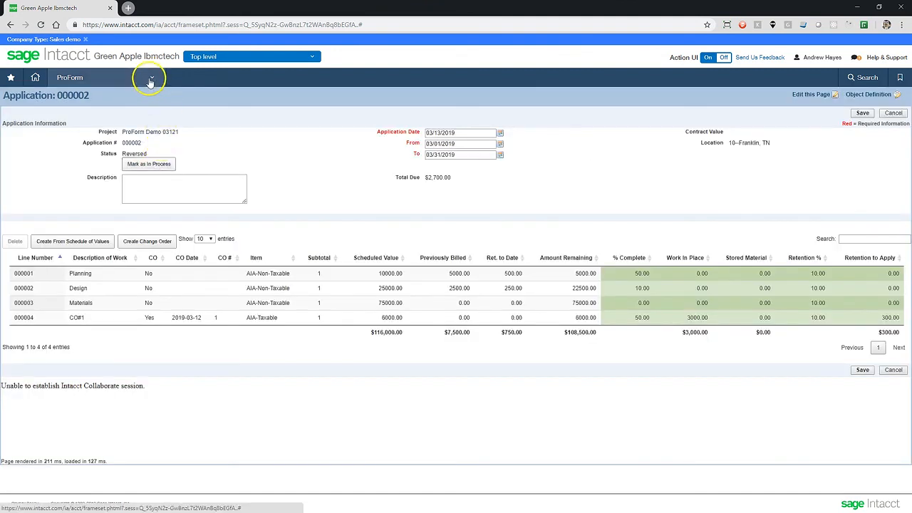
left_click(149, 79)
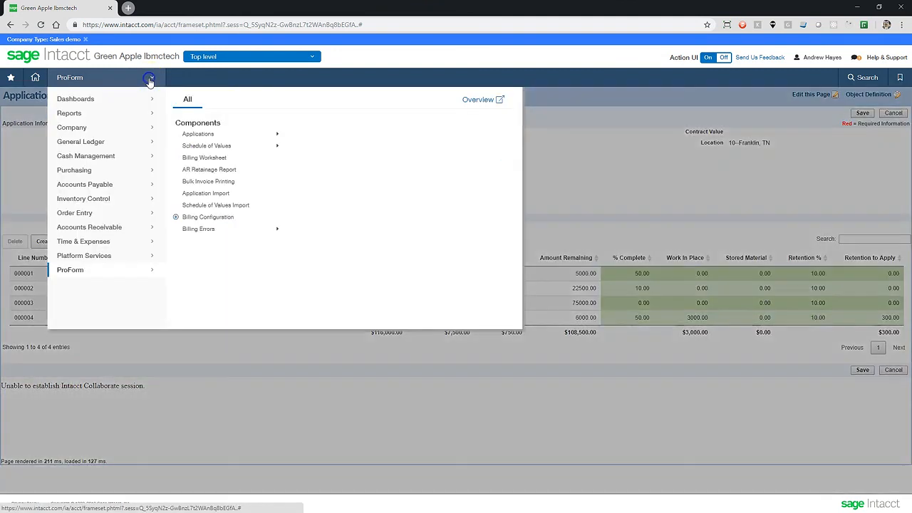
left_click(151, 216)
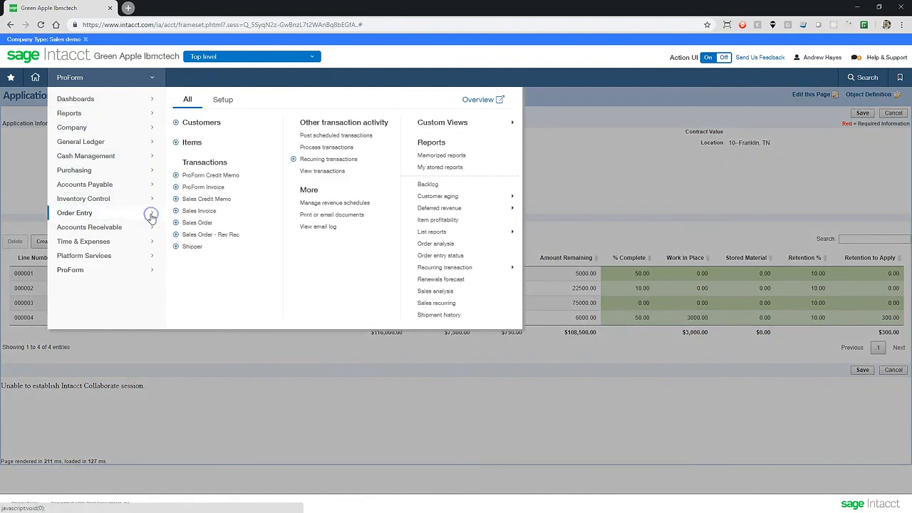
left_click(213, 175)
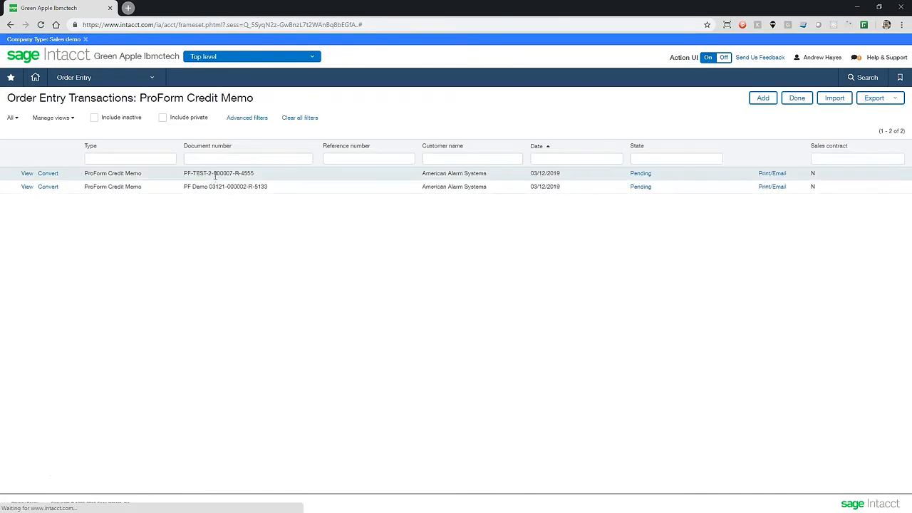
left_click(28, 189)
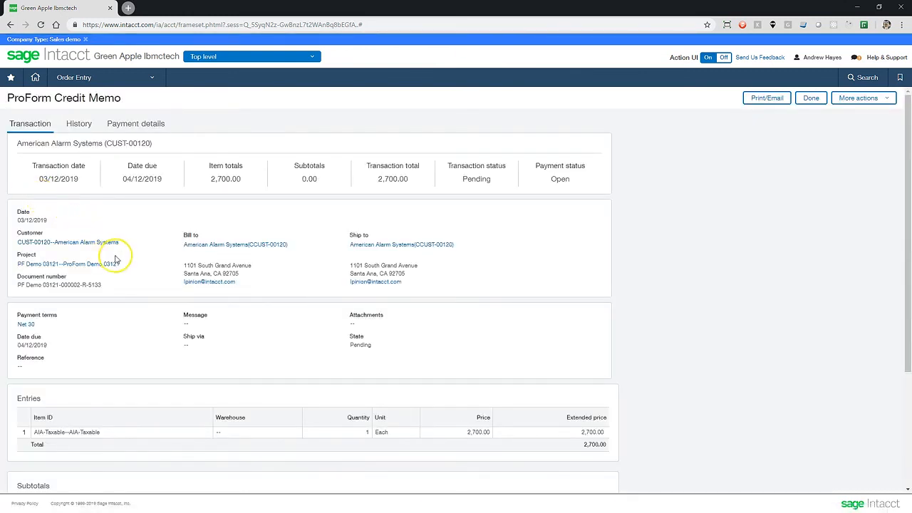
scroll(114, 258, "down", 1)
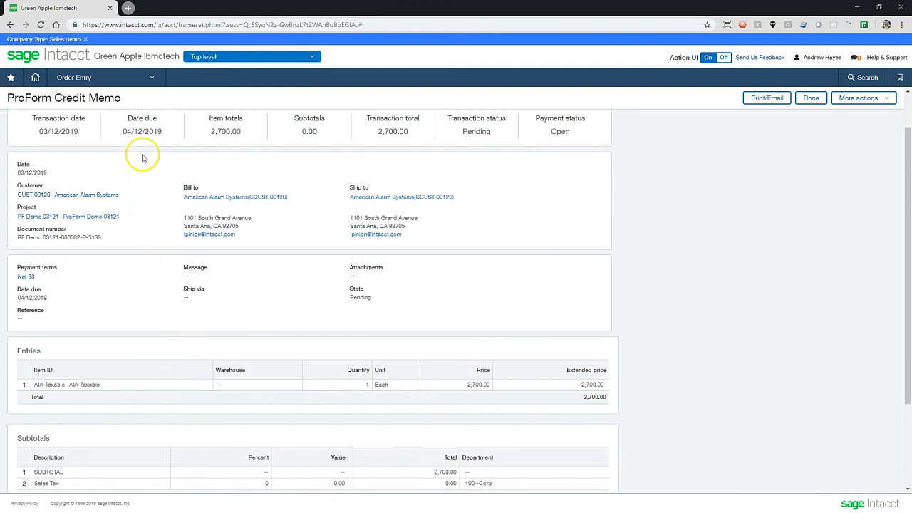
Step: View the reversing entry for application 000002 of ProForm Demo 03121 in the General Ledger's Retainage journal
left_click(150, 82)
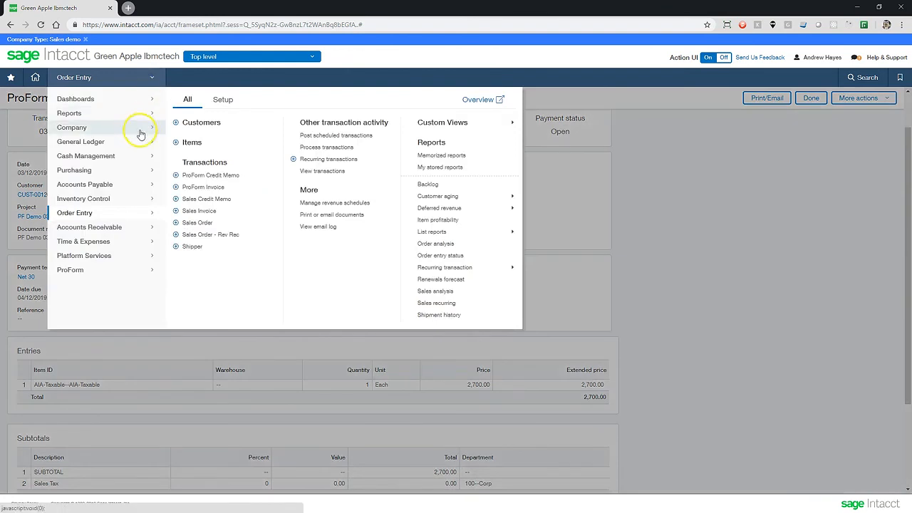
mouse_move(146, 141)
left_click(193, 144)
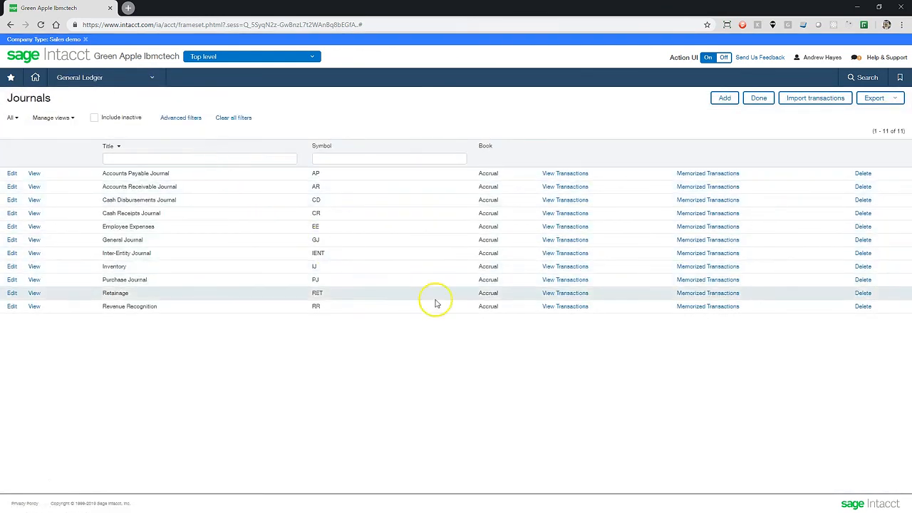
left_click(553, 295)
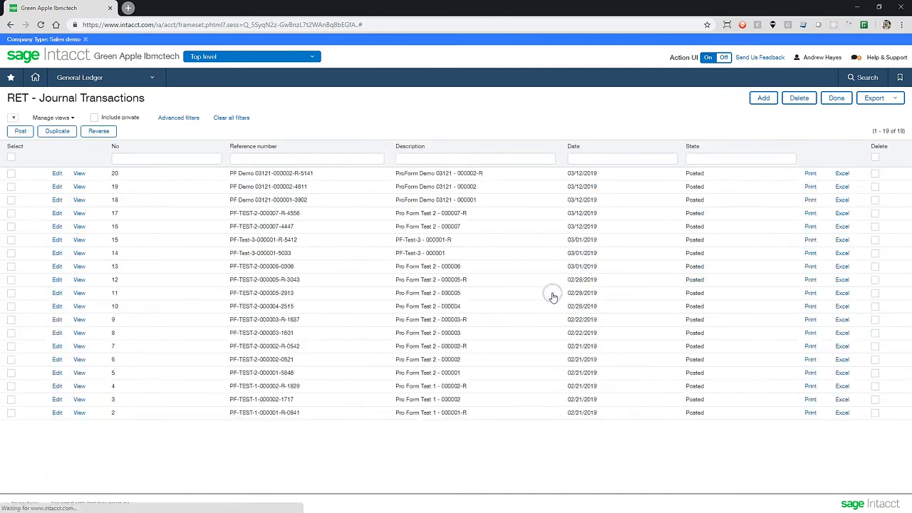
left_click(79, 175)
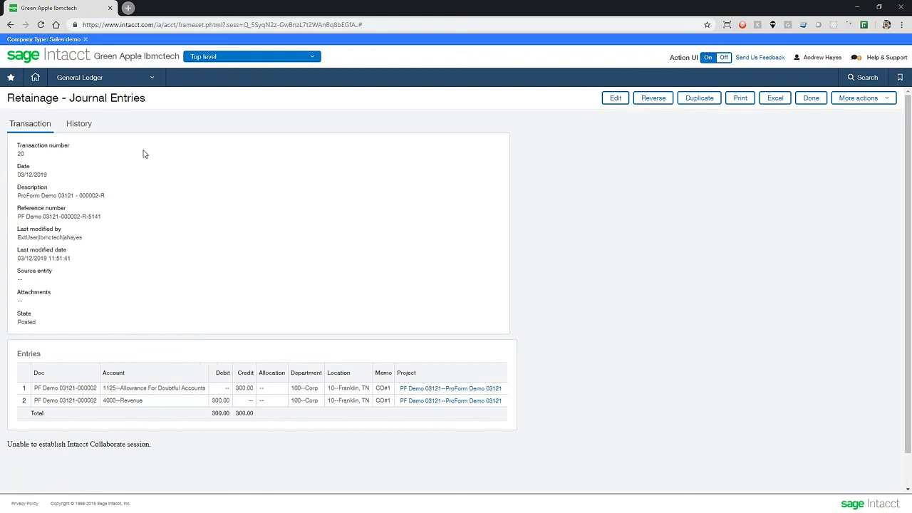
Step: Print the construction billing worksheet for project PF Demo 03121 and open the downloaded PDF
left_click(145, 80)
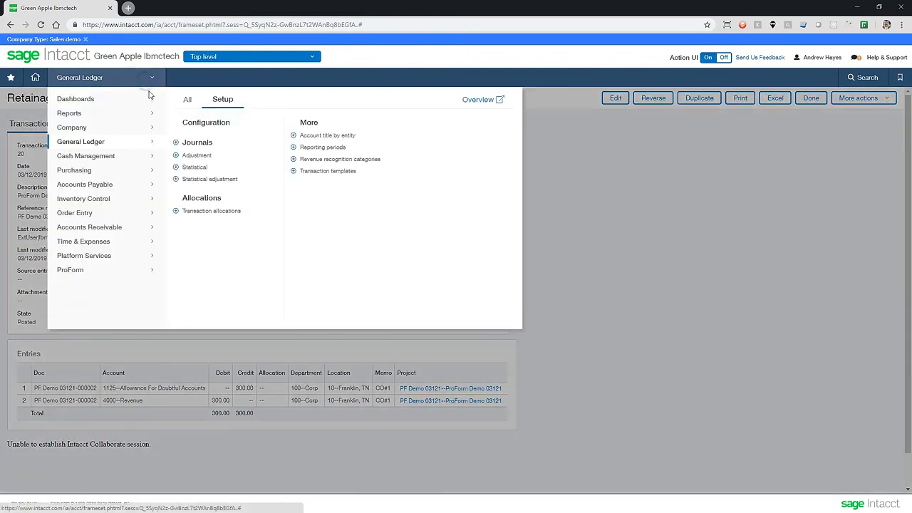
left_click(153, 275)
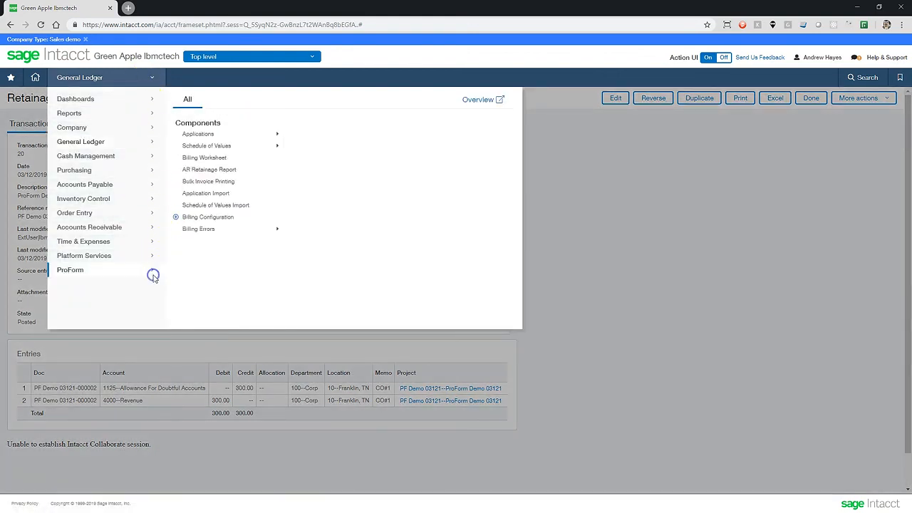
left_click(213, 159)
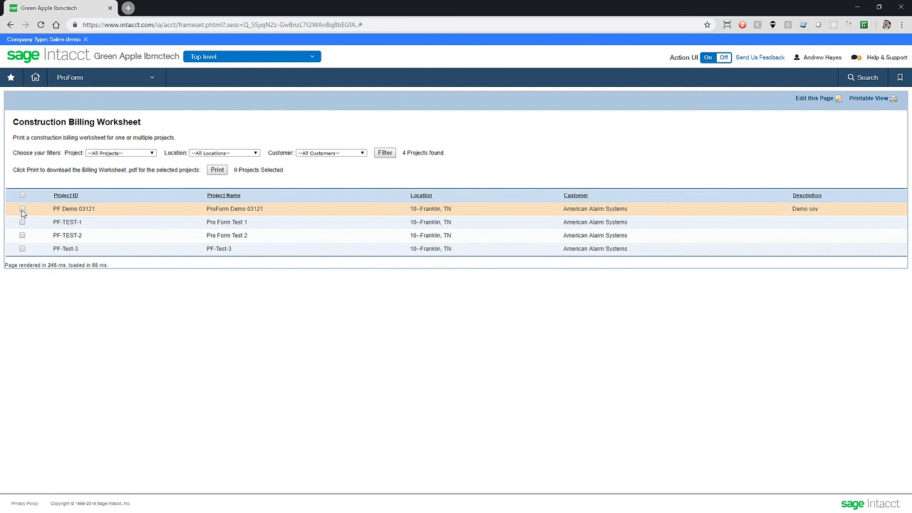
left_click(22, 209)
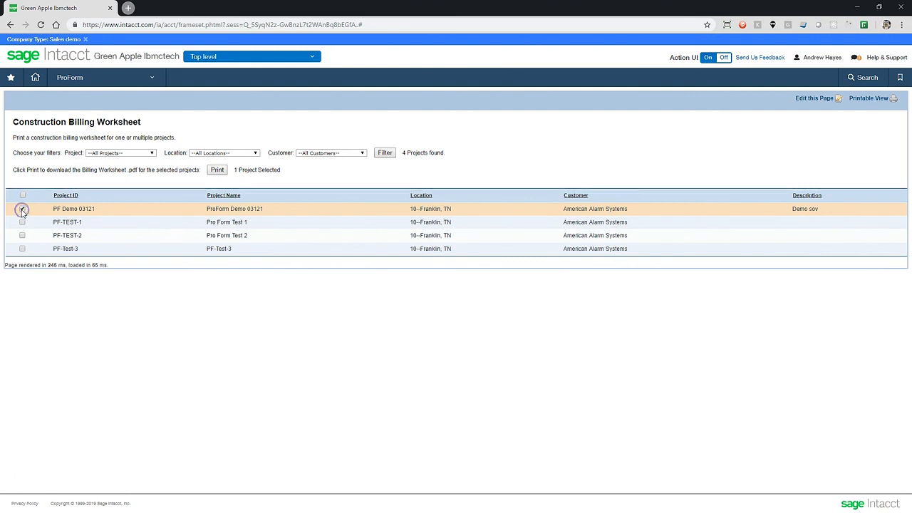
left_click(218, 171)
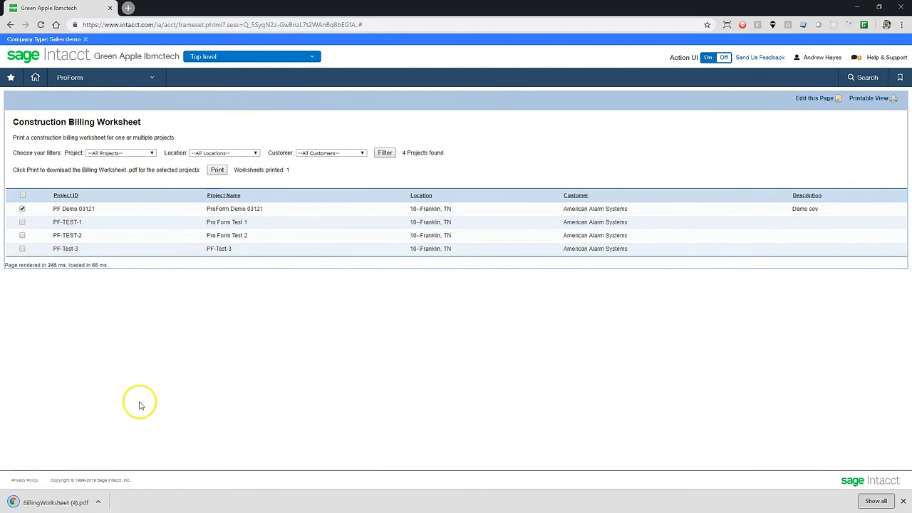
left_click(81, 502)
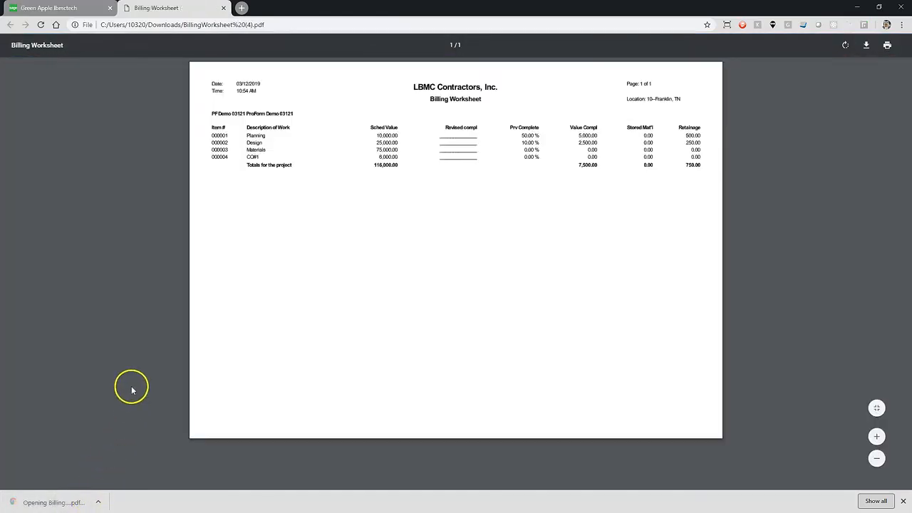